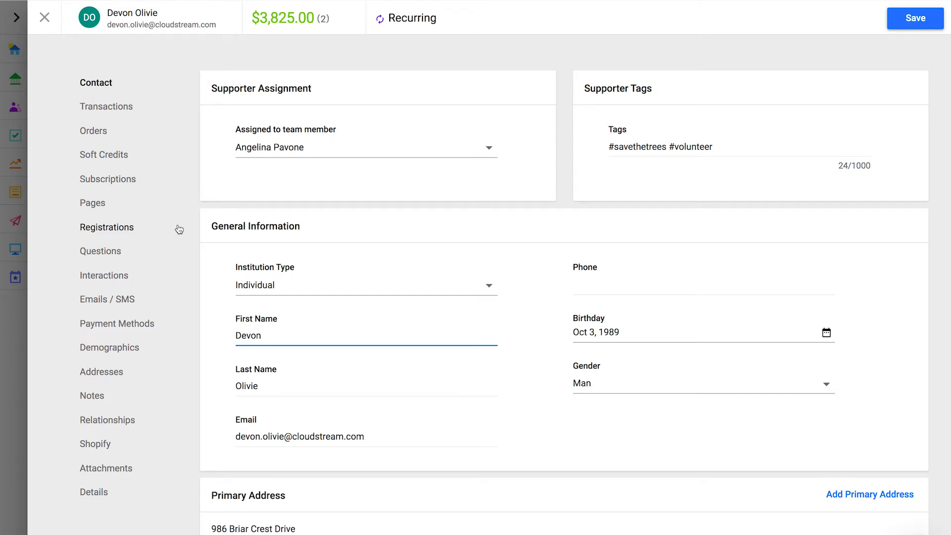
Leave the supporter profile and look at the actions available for the most recent transaction
click(45, 18)
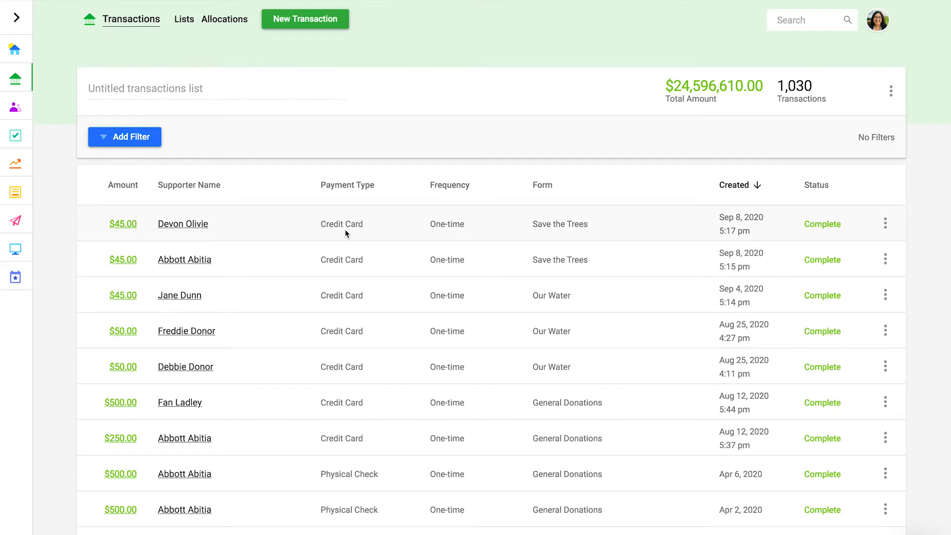
click(885, 223)
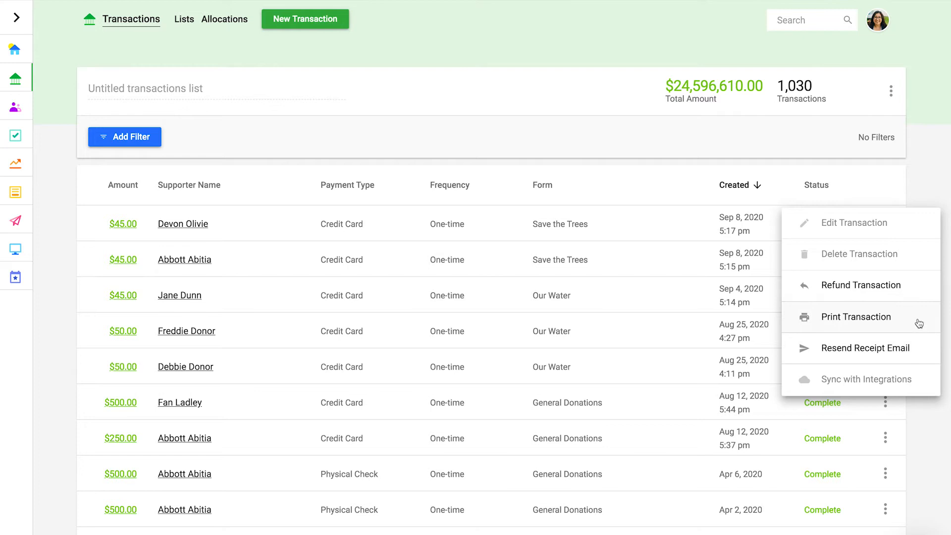
click(924, 184)
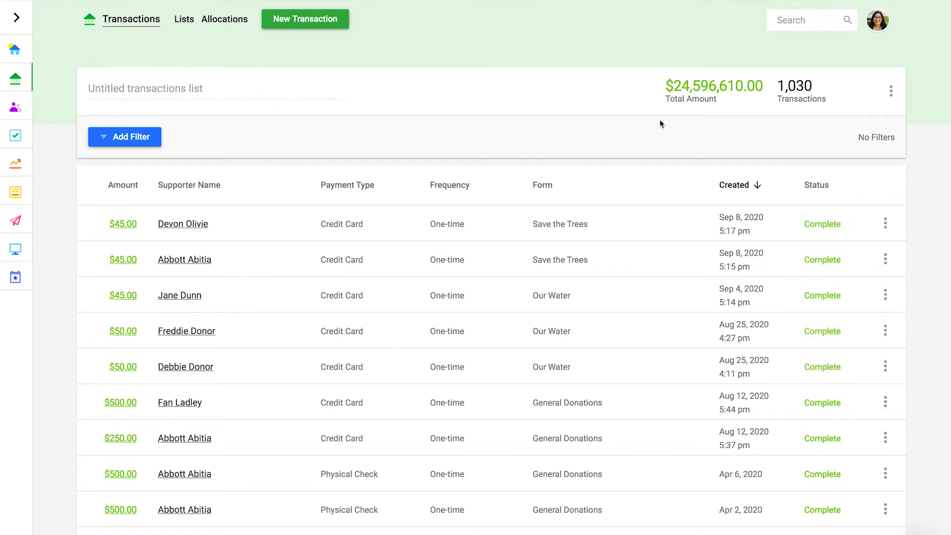
Start a transaction filter on Amount with the equals condition, and check the options offered for the list
click(151, 141)
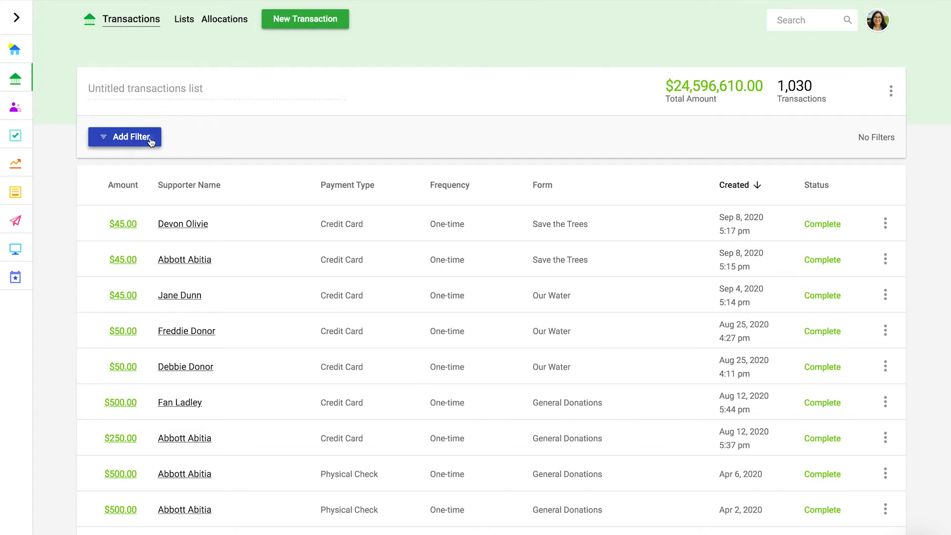
click(166, 196)
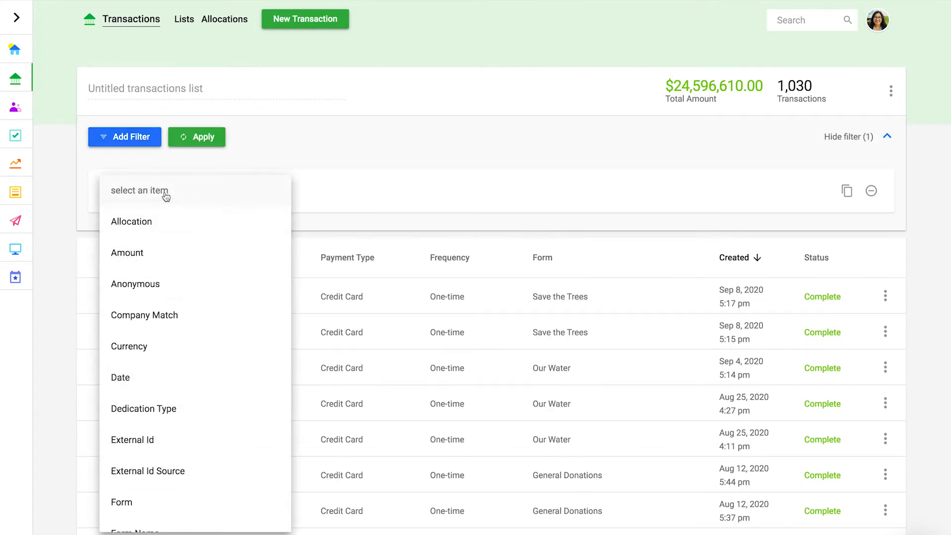
click(158, 259)
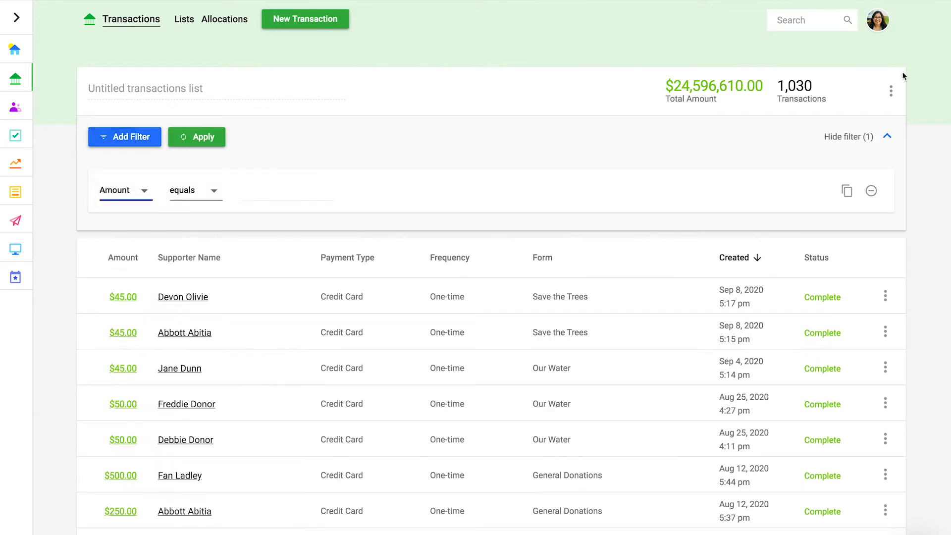
click(889, 90)
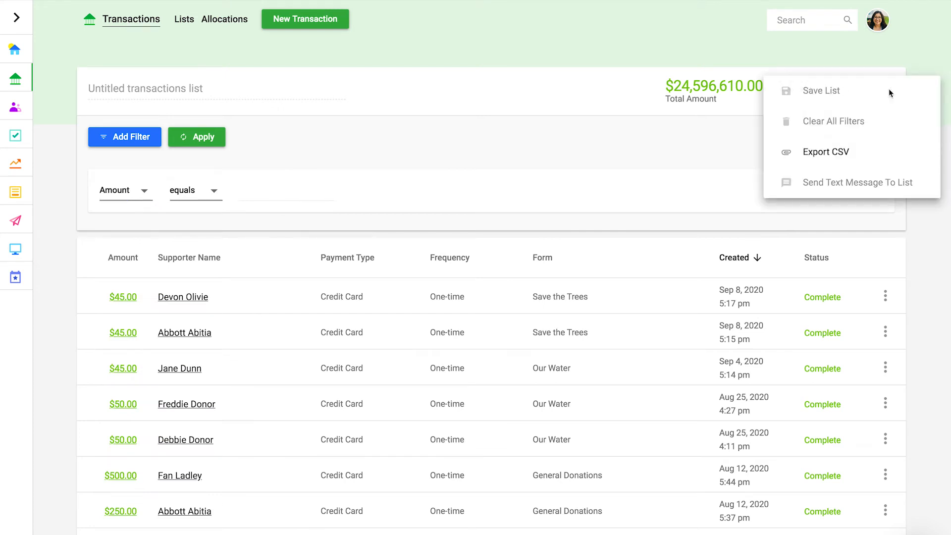
click(510, 105)
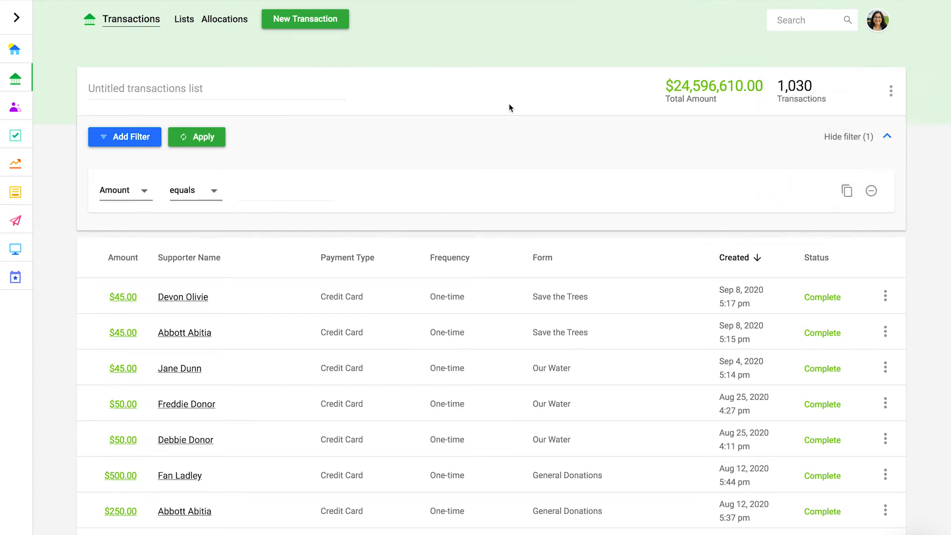
View the saved transaction lists and the allocations, and take a brief look at the blank transaction form
click(179, 23)
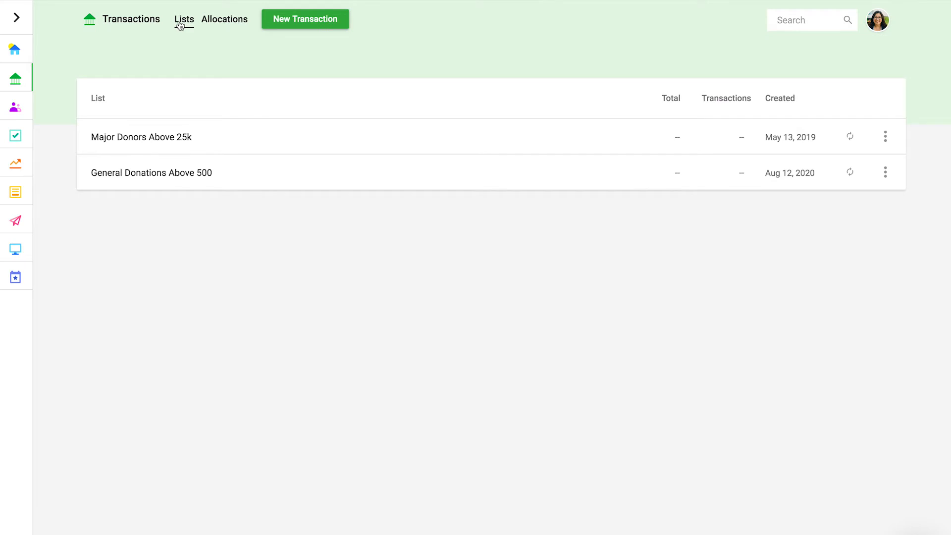
click(227, 21)
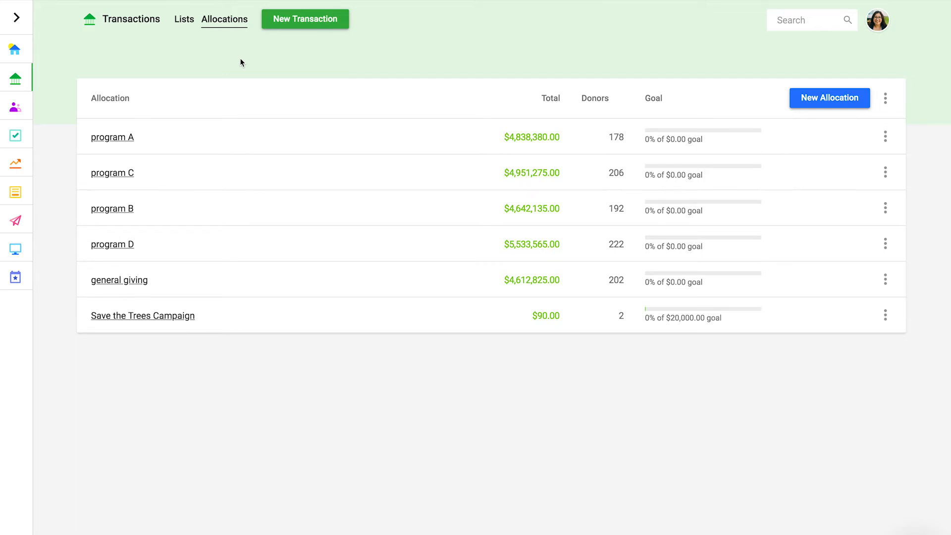
click(343, 21)
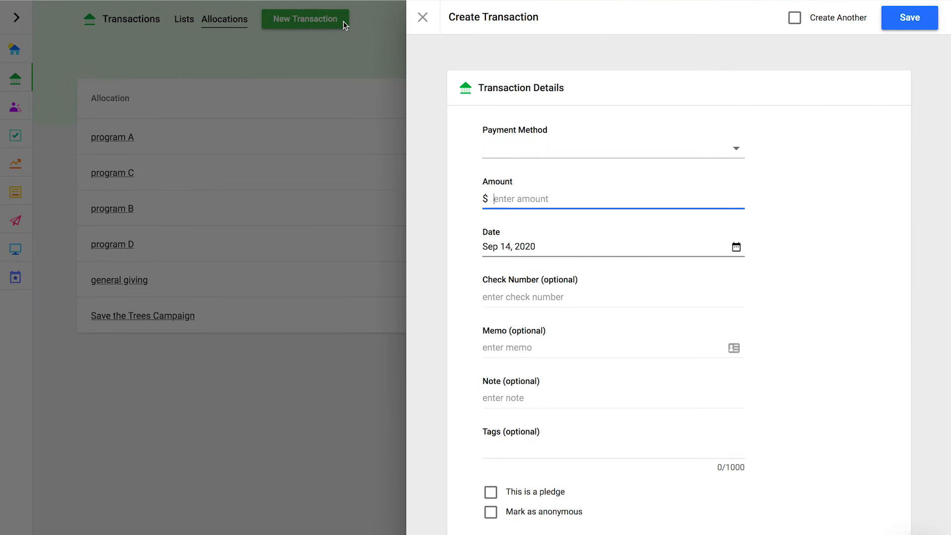
click(421, 19)
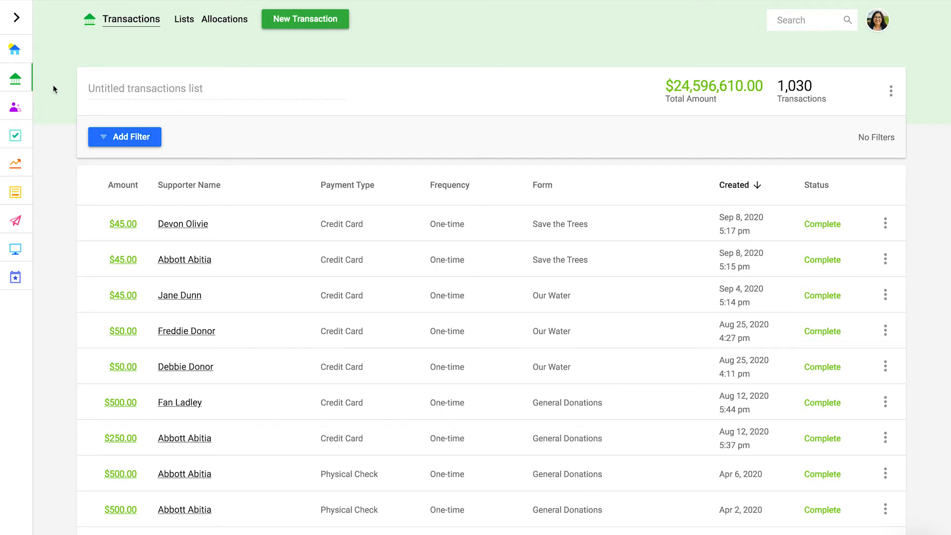
Start a new transaction with Physical Check as the payment method and an amount of $45
click(287, 19)
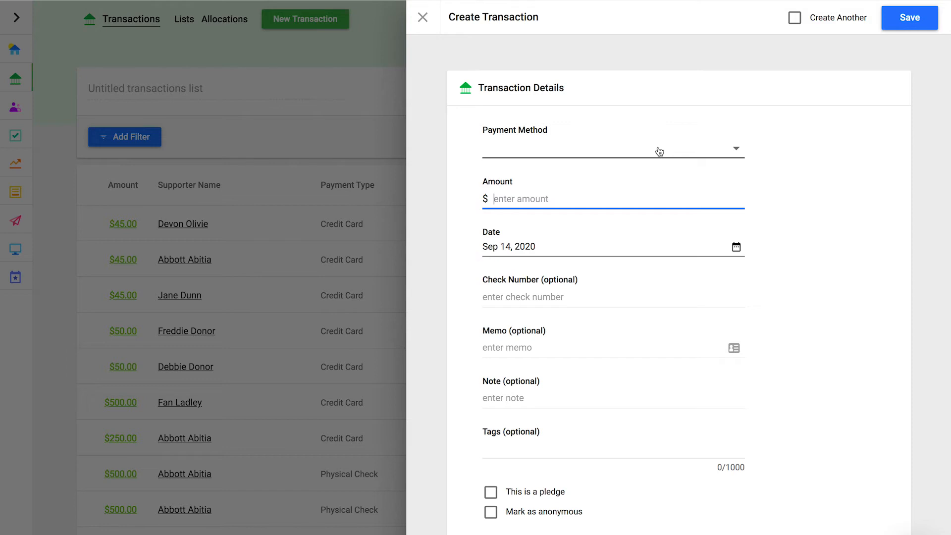
click(659, 151)
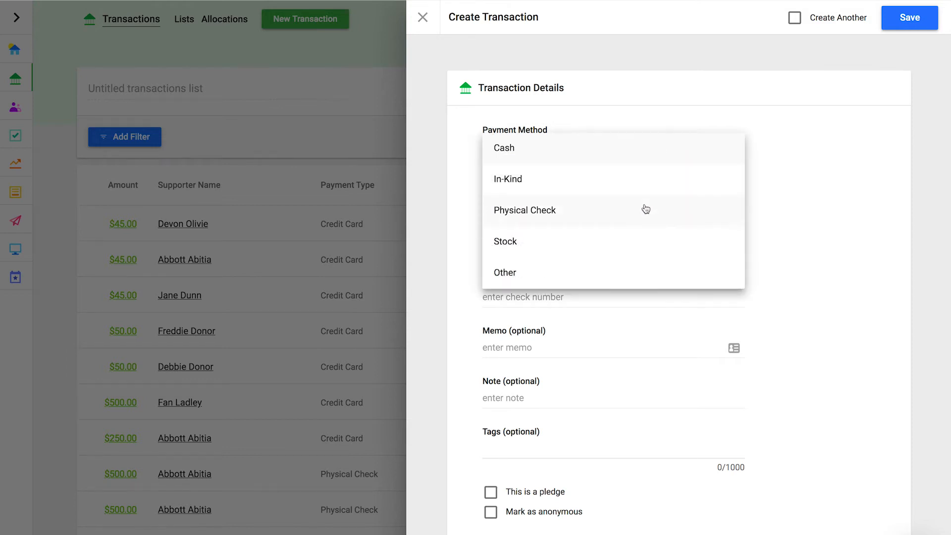
click(643, 209)
click(564, 201)
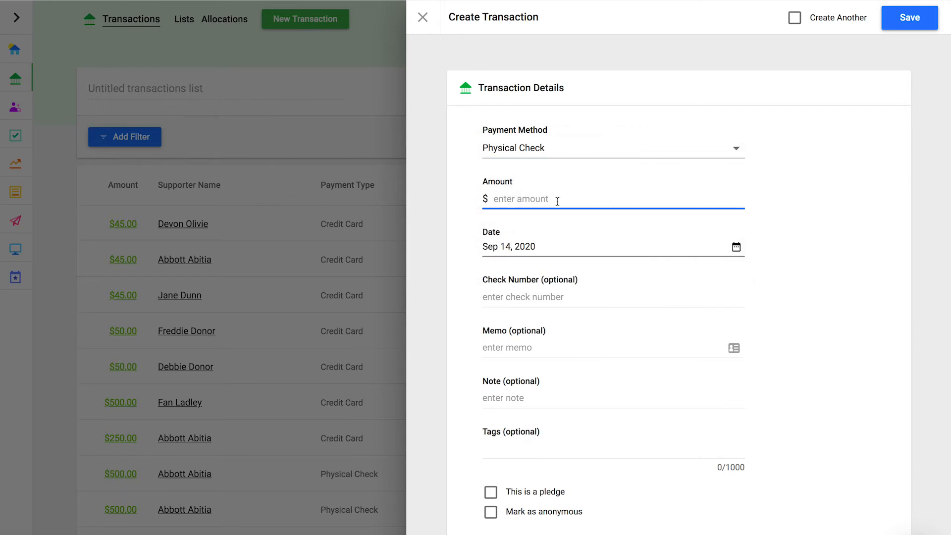
text(45)
click(558, 296)
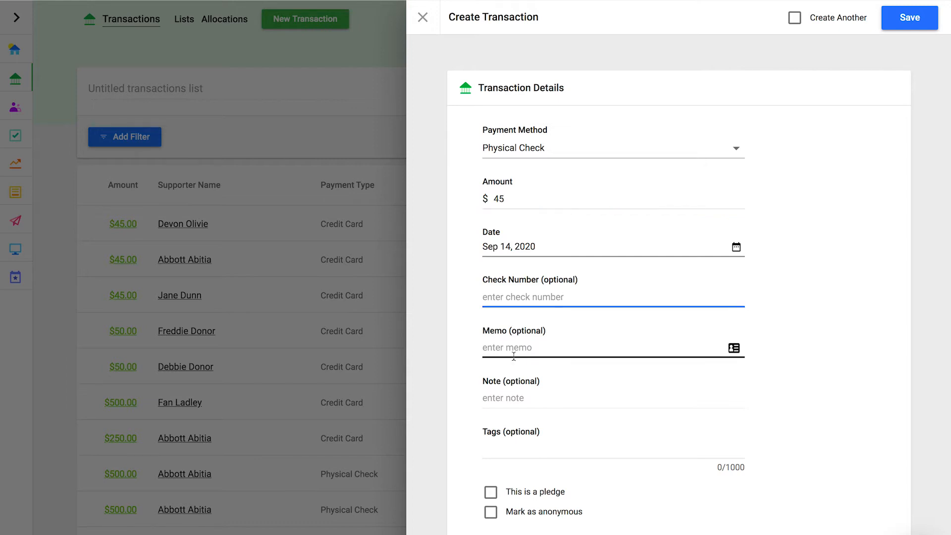
click(528, 347)
click(498, 395)
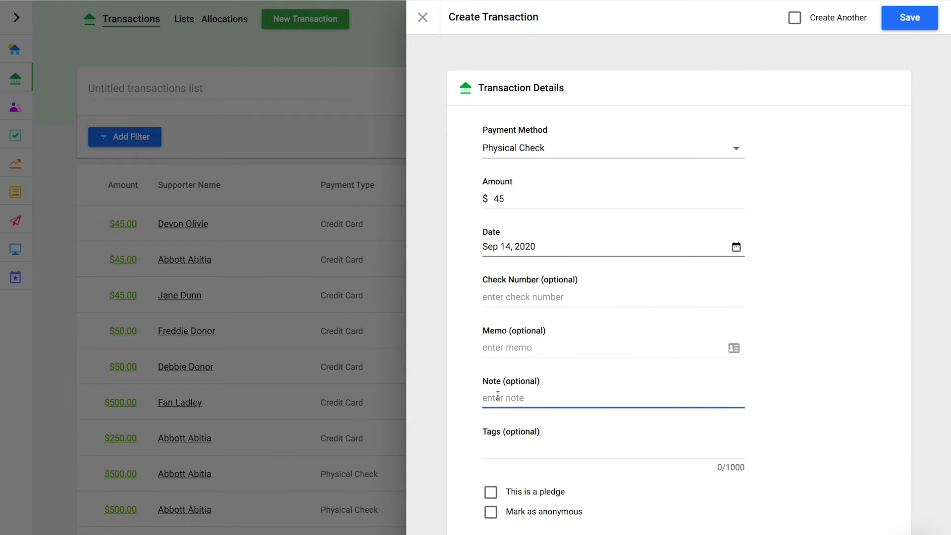
click(500, 450)
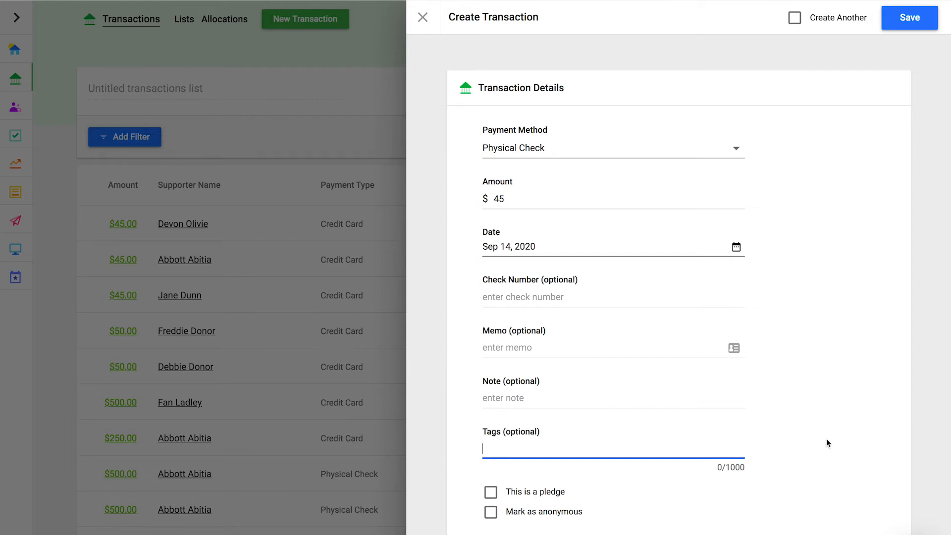
click(842, 442)
Try marking the transaction as a pledge and as anonymous, clearing each option again
scroll(842, 442, down, 5)
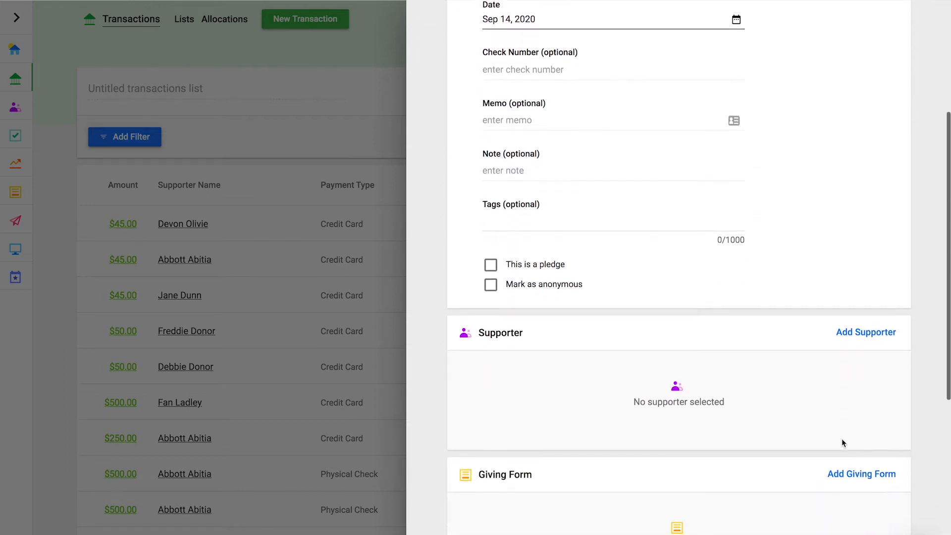
scroll(842, 442, down, 1)
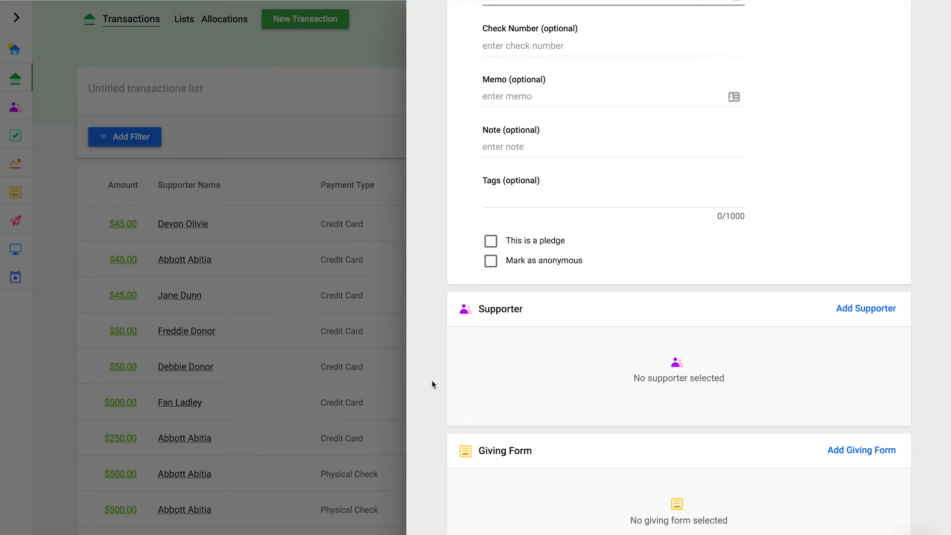
click(491, 241)
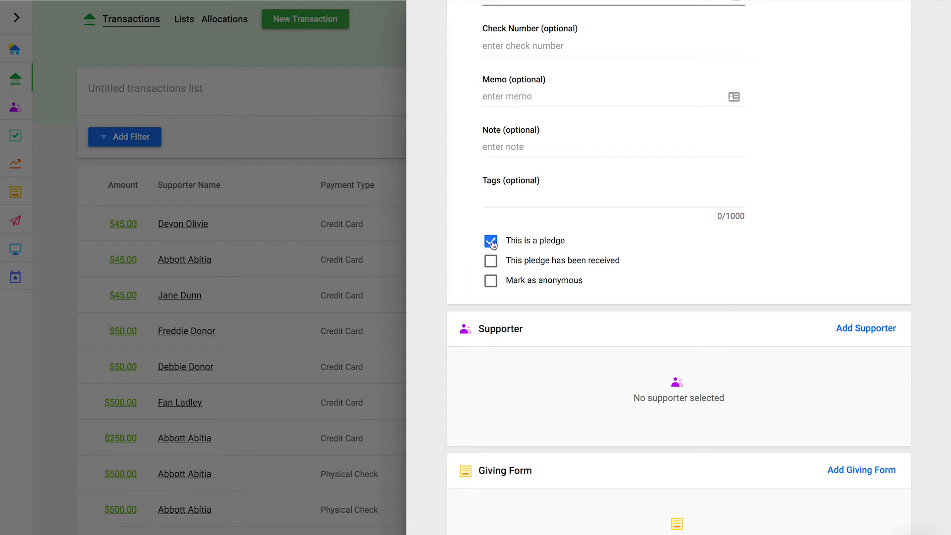
click(491, 242)
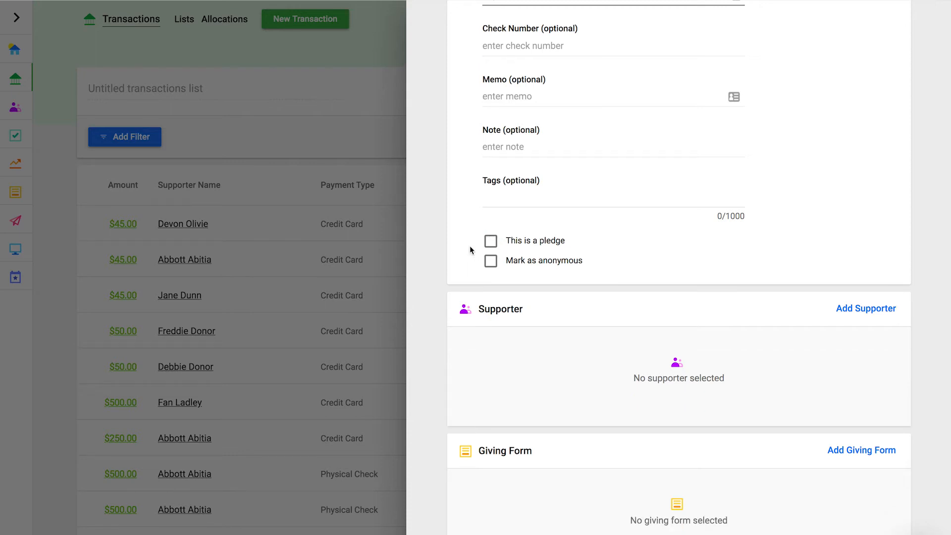
click(490, 261)
click(492, 263)
Search the existing supporters by first name and assign the matching donor to the transaction
click(867, 310)
text(fred)
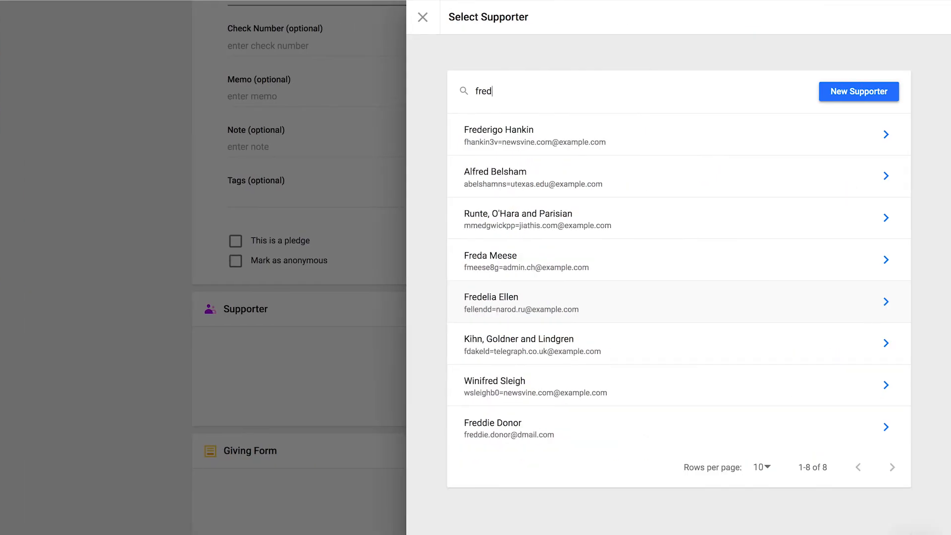
click(752, 429)
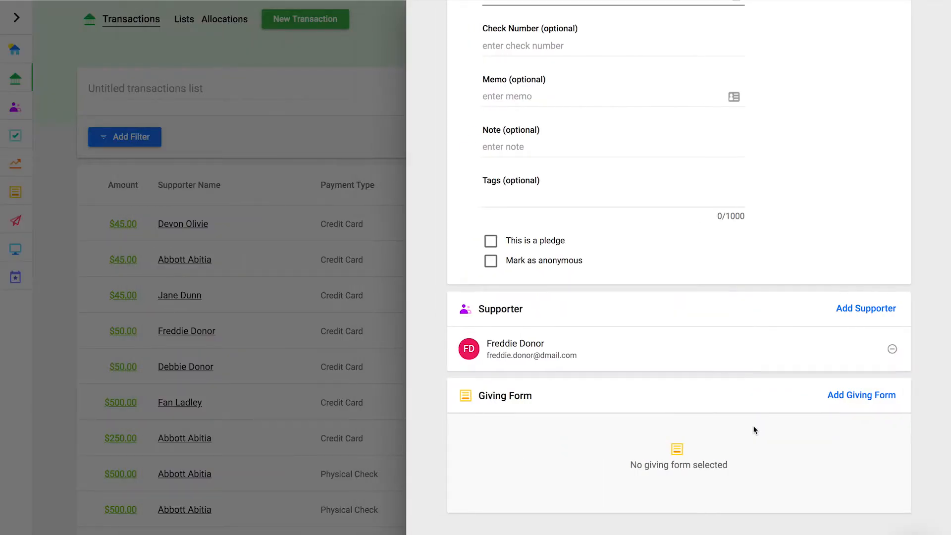
Assign the Save the Trees Campaign giving form and enable sending the transaction receipt email
click(872, 396)
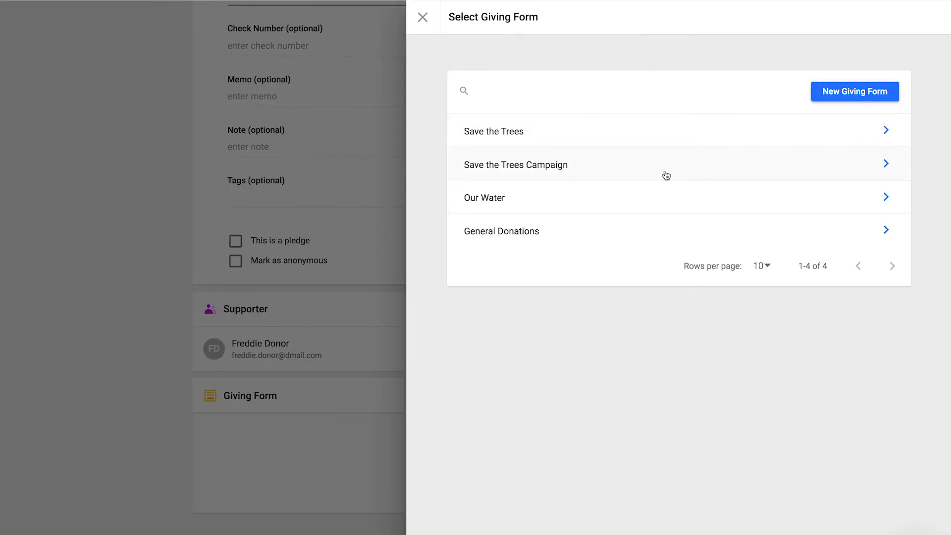
click(666, 175)
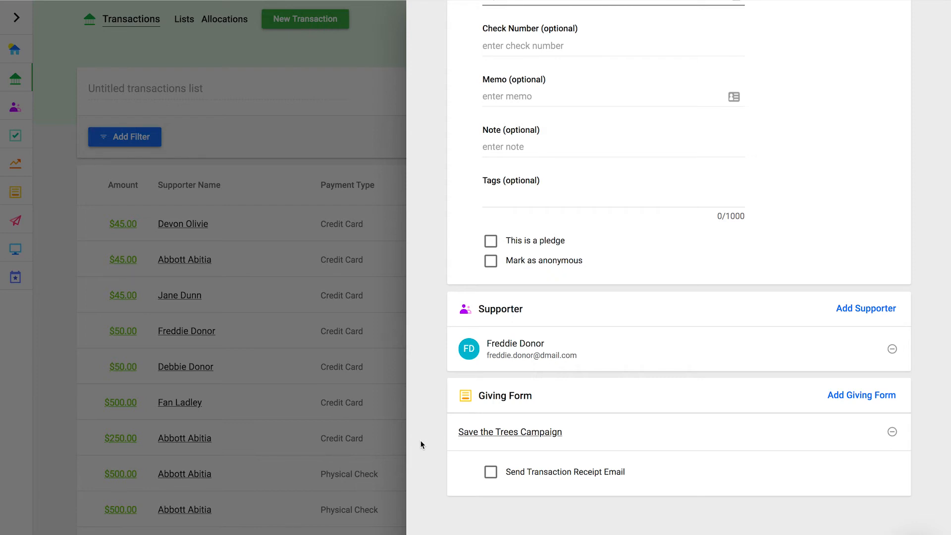
scroll(420, 439, down, 5)
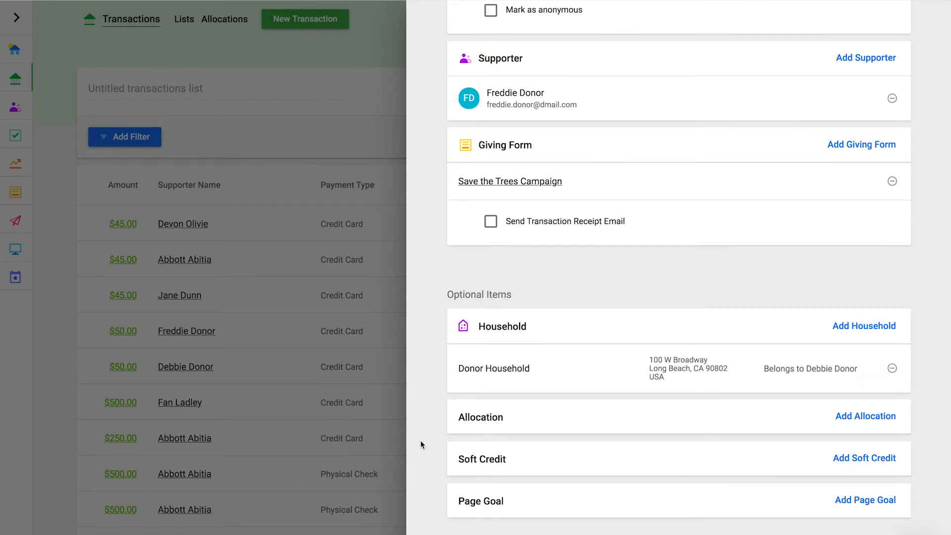
click(490, 225)
Add the Save the Trees Campaign allocation, and find the Save The Trees homepage with "tre" as the page goal
click(872, 421)
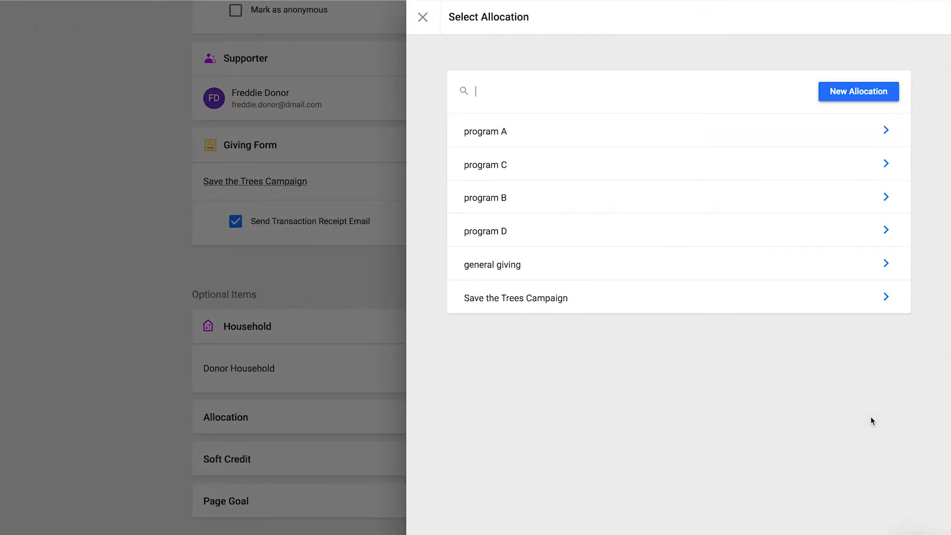
click(729, 311)
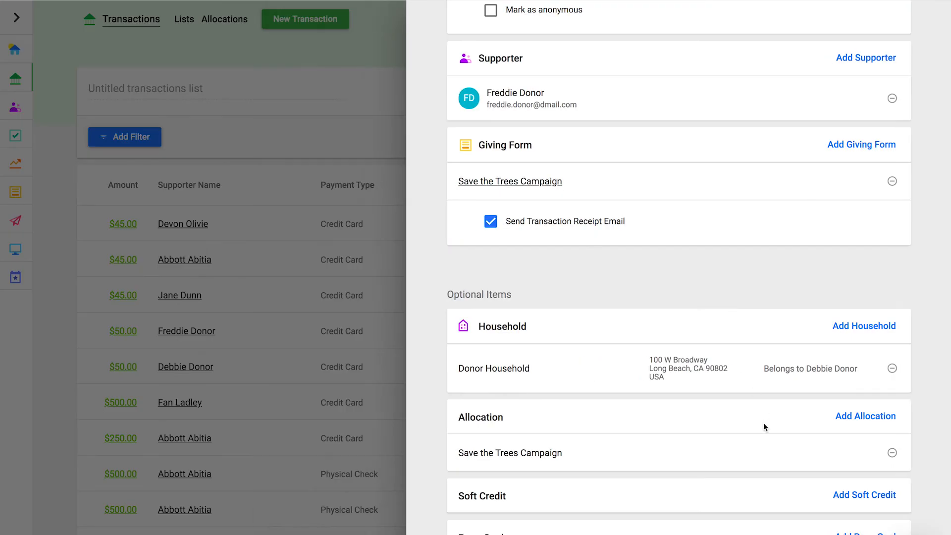
scroll(764, 426, down, 2)
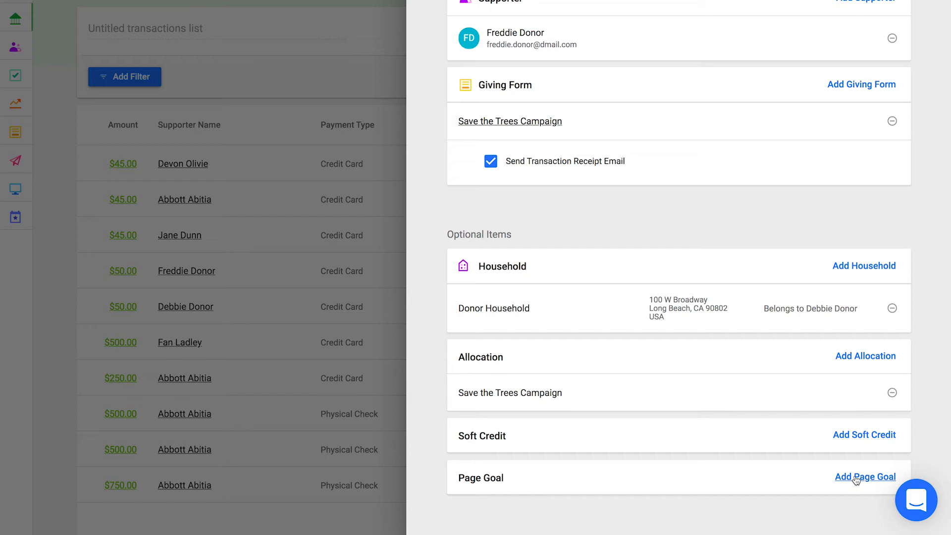
triple_click(856, 479)
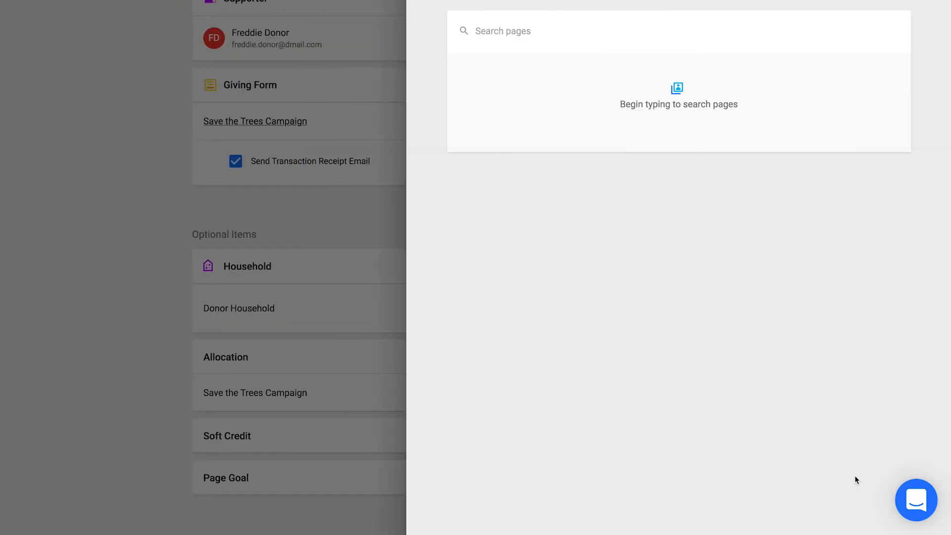
text(tre)
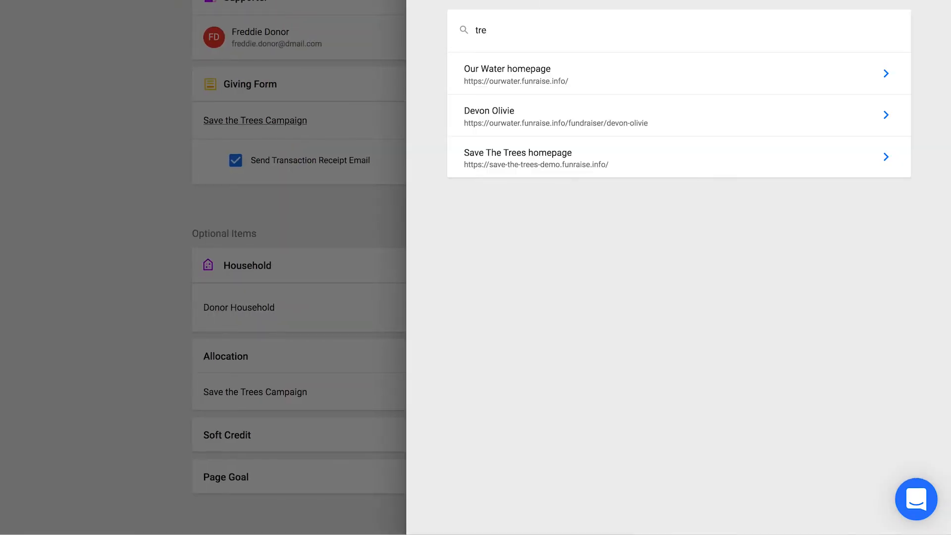
click(677, 157)
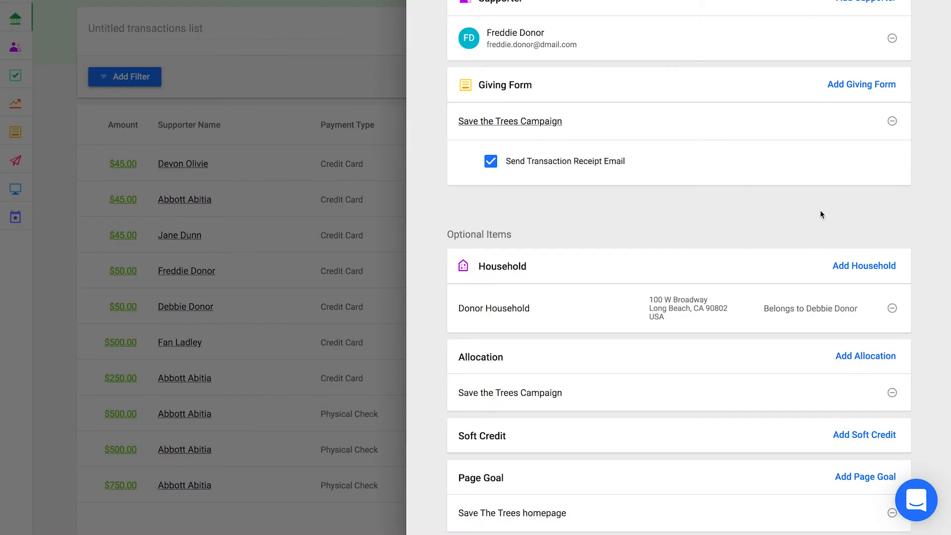
scroll(415, 391, down, 2)
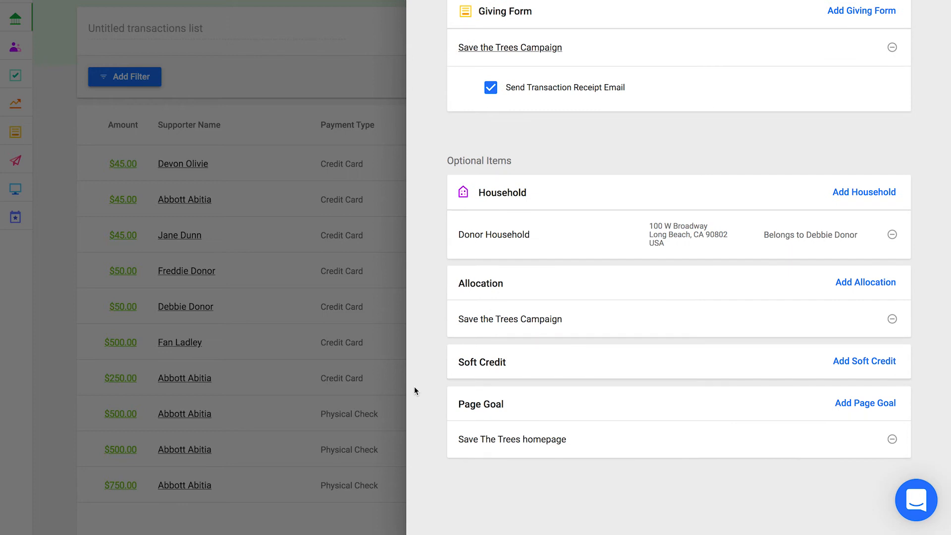
scroll(414, 387, up, 5)
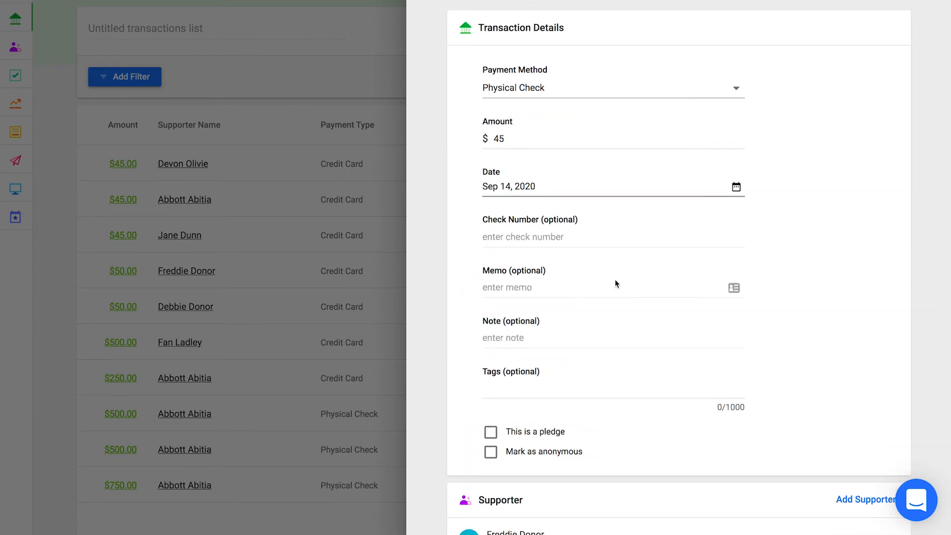
Save the new $45 physical check transaction
click(914, 6)
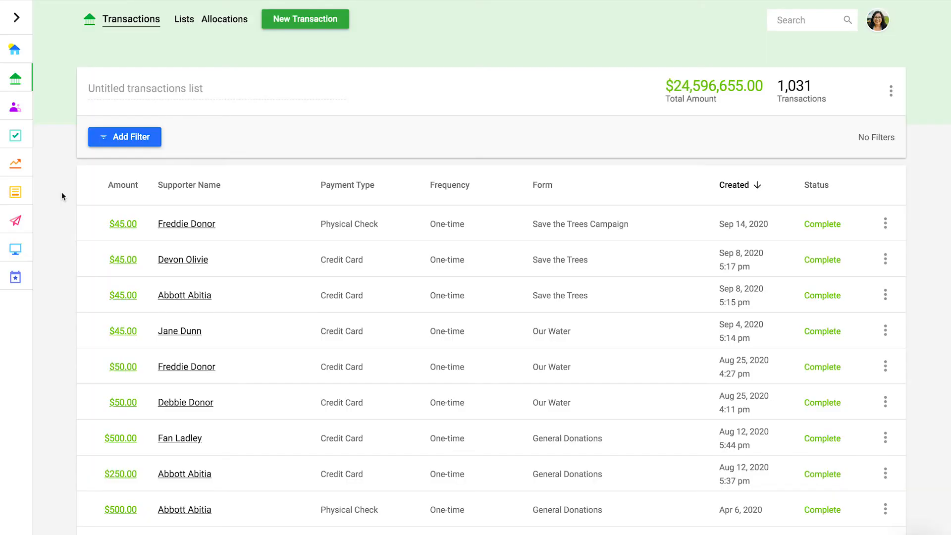
Add a filter to the transactions list for Status equals Complete
click(121, 142)
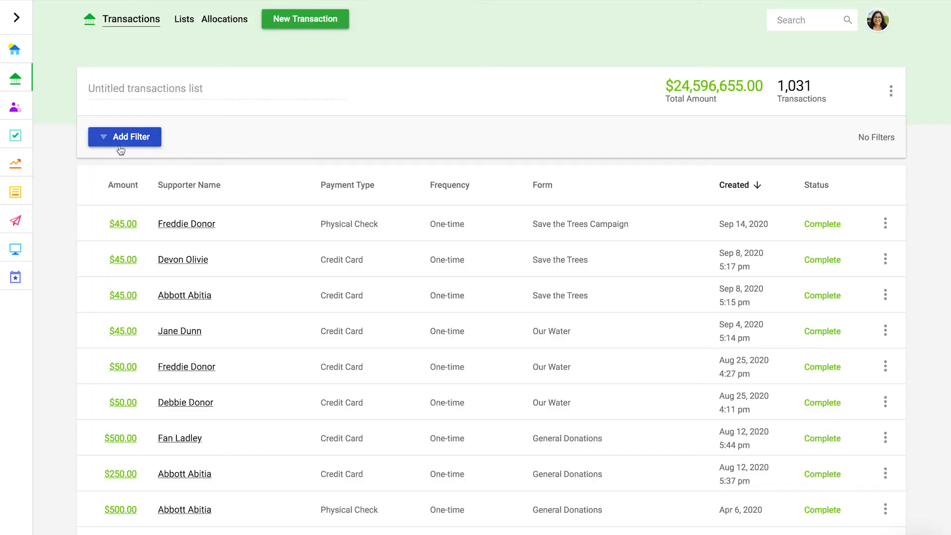
click(121, 189)
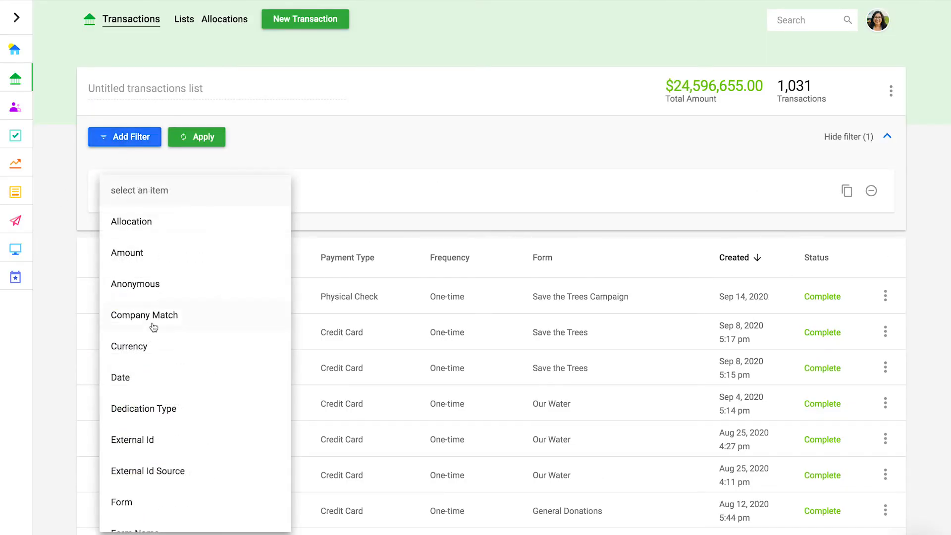
scroll(153, 324, down, 10)
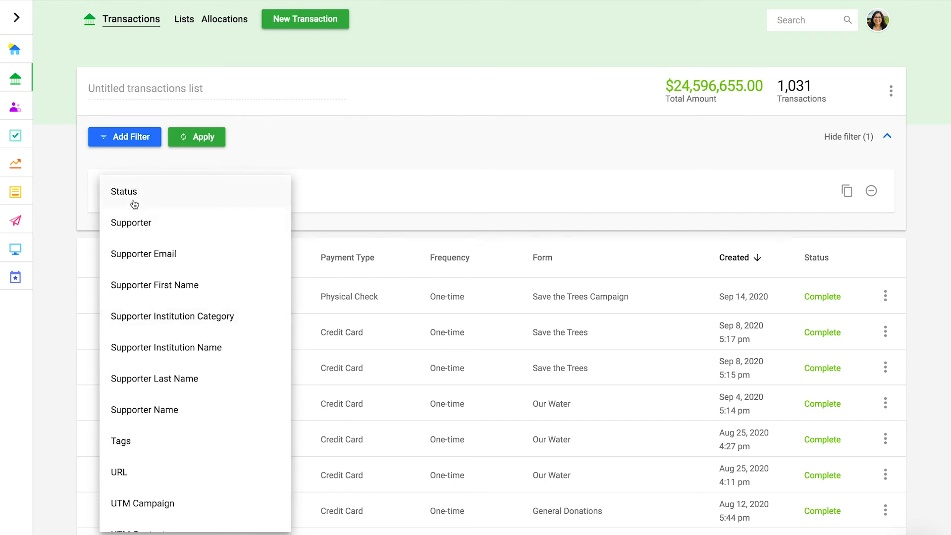
click(134, 202)
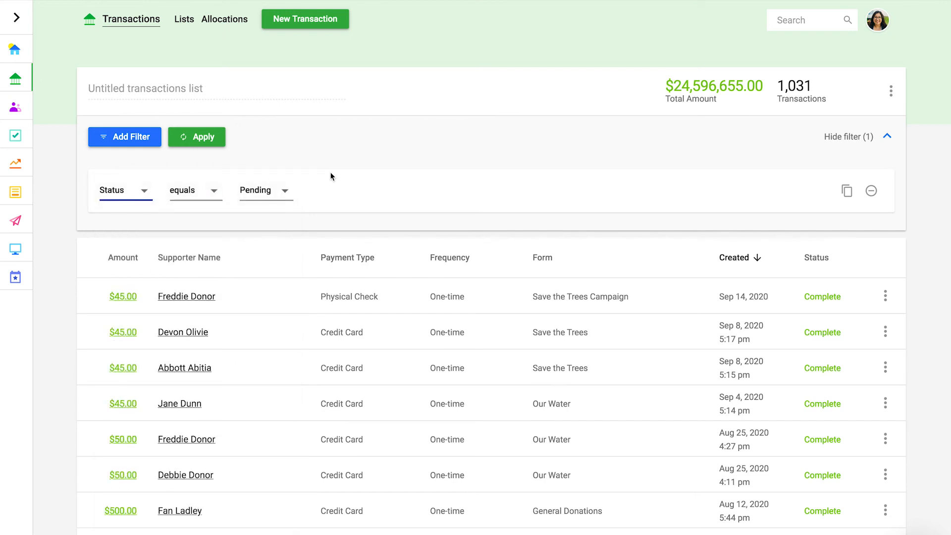
click(288, 190)
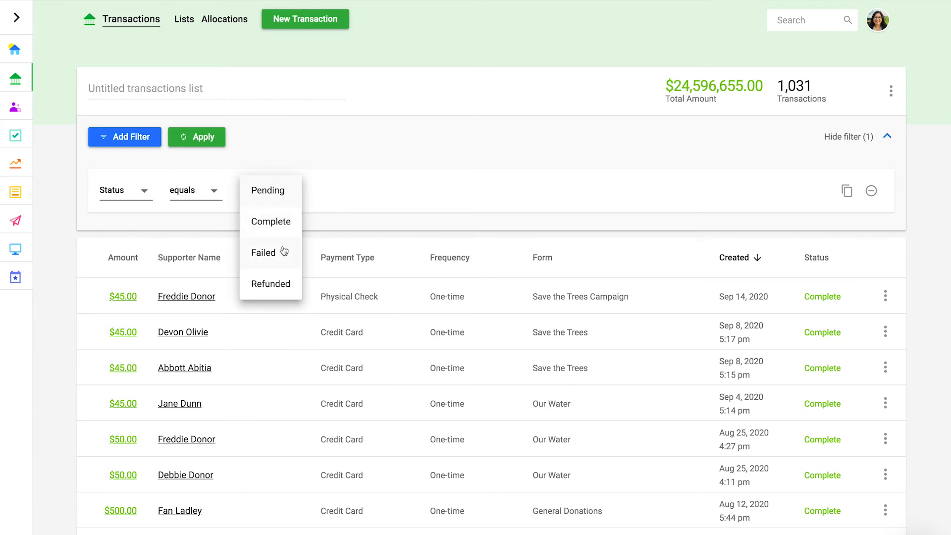
click(345, 188)
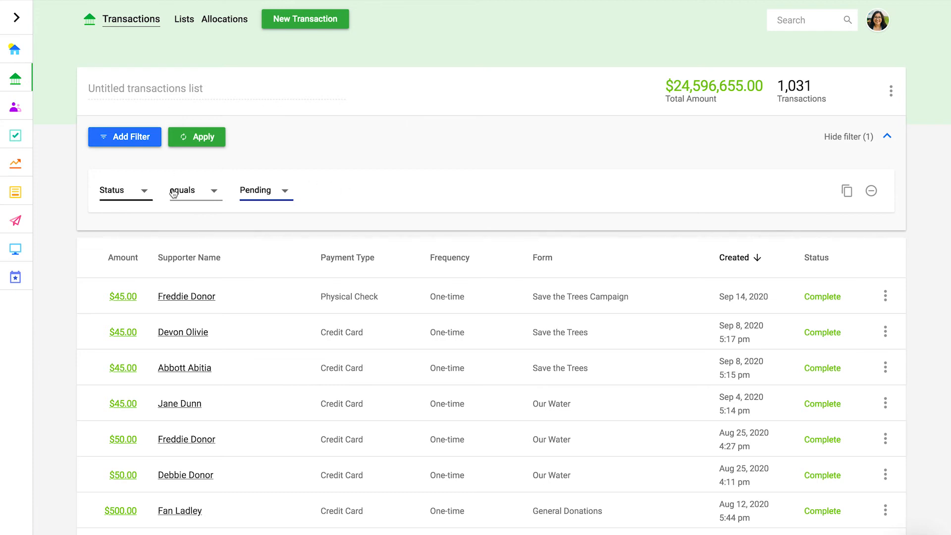
click(196, 192)
click(196, 191)
click(255, 191)
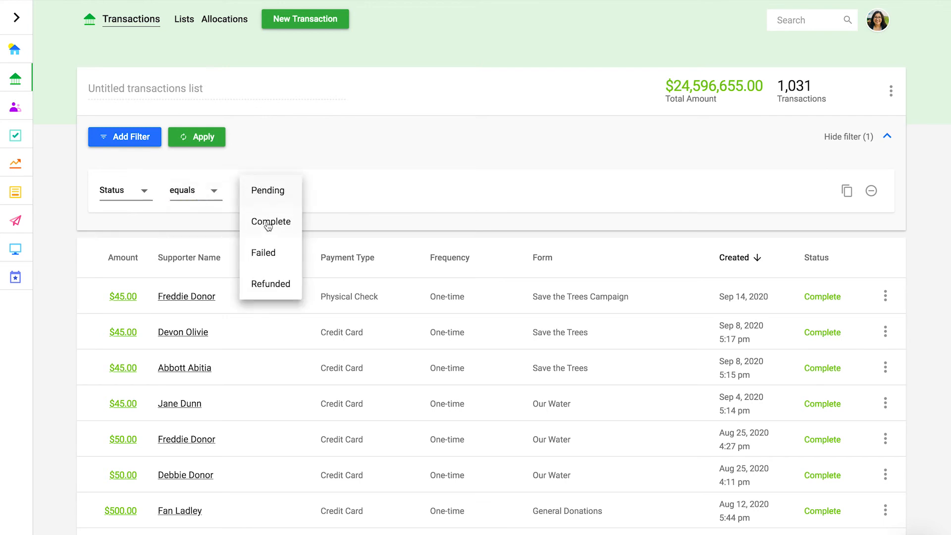
click(261, 218)
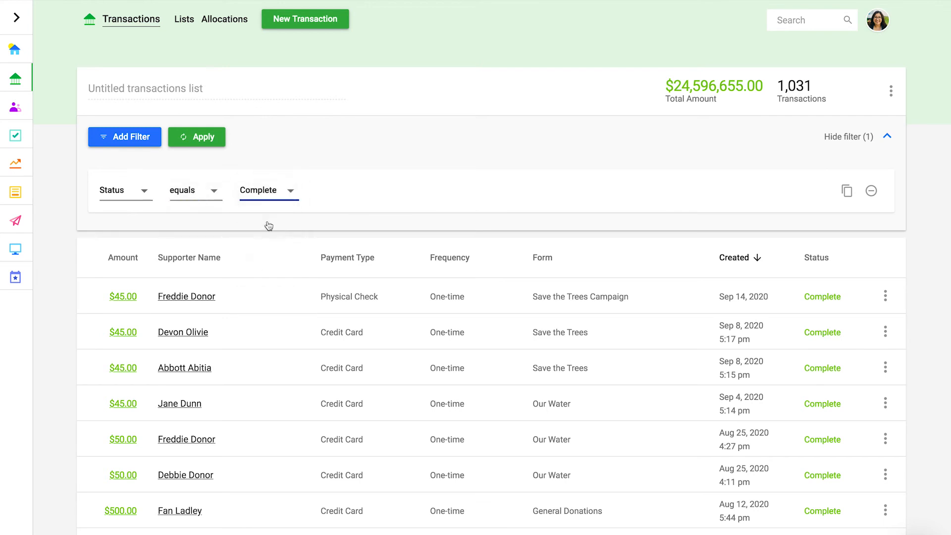
Add a Date filter to the transactions list and choose the Last Month preset as its date
click(121, 138)
click(142, 240)
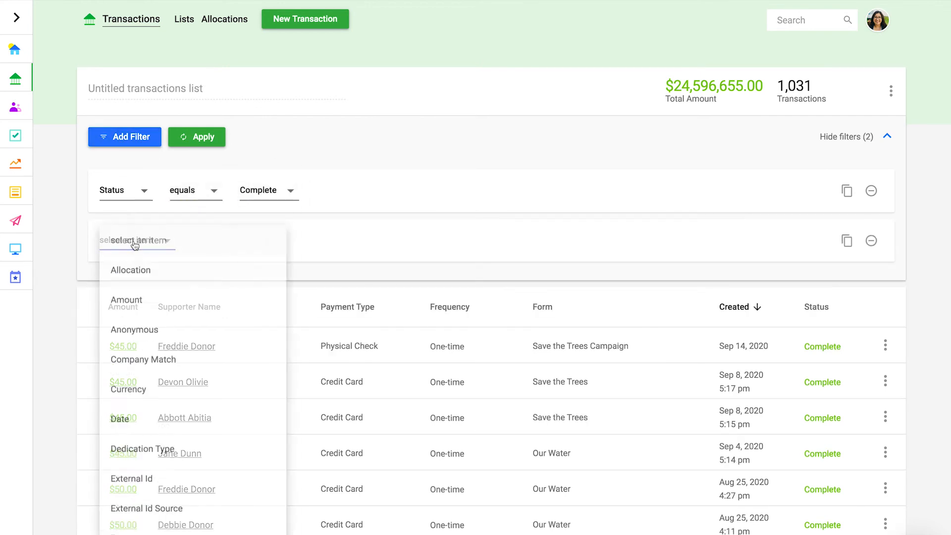
click(120, 427)
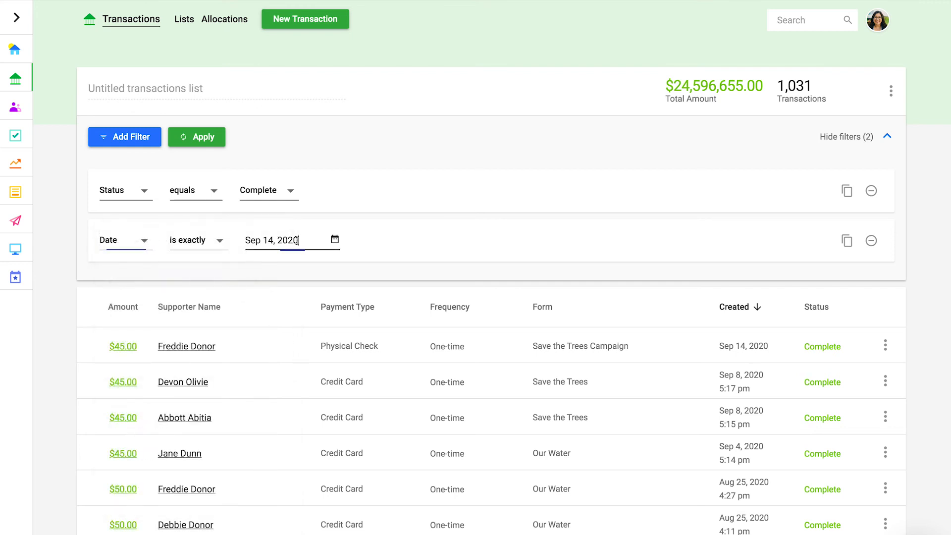
click(297, 240)
click(529, 129)
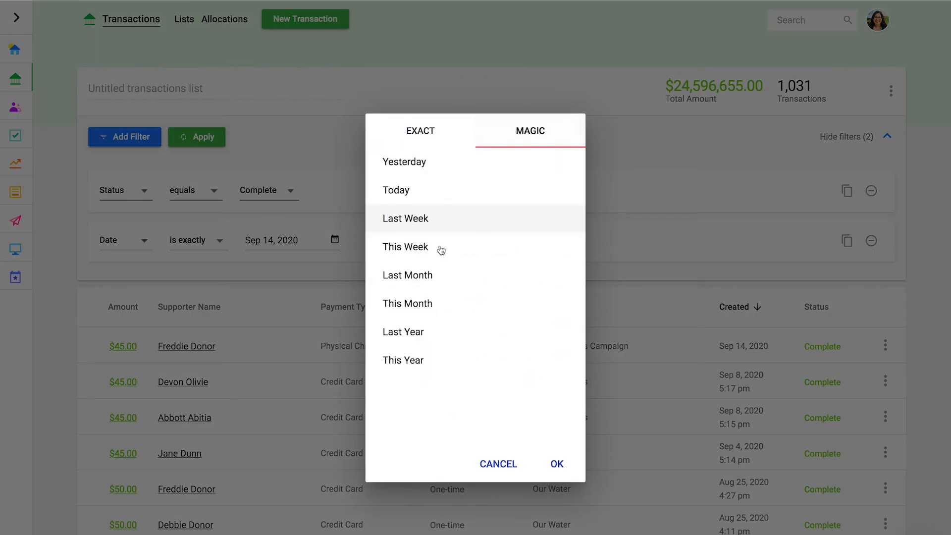
click(407, 280)
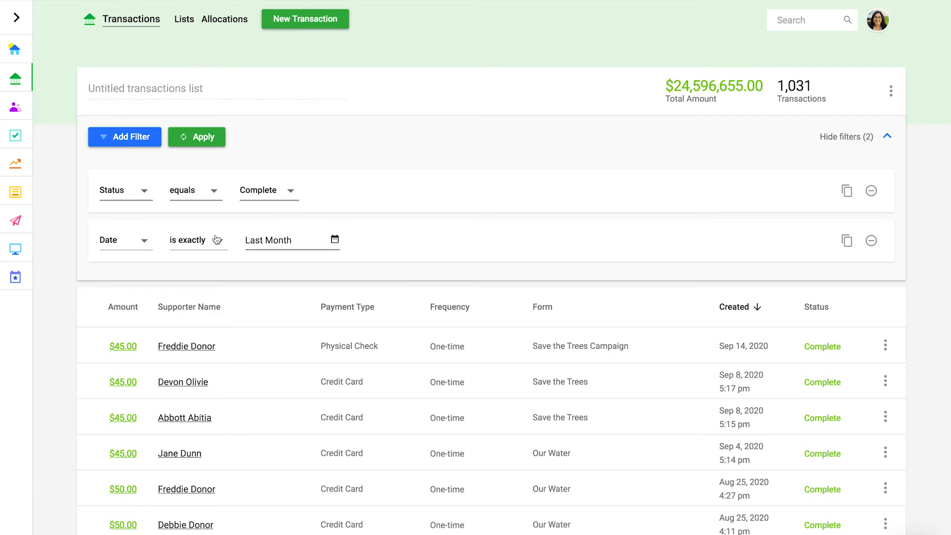
Set the Date filter's condition to is after or equal to and its exact date to Mar 1, 2020
click(190, 240)
click(229, 428)
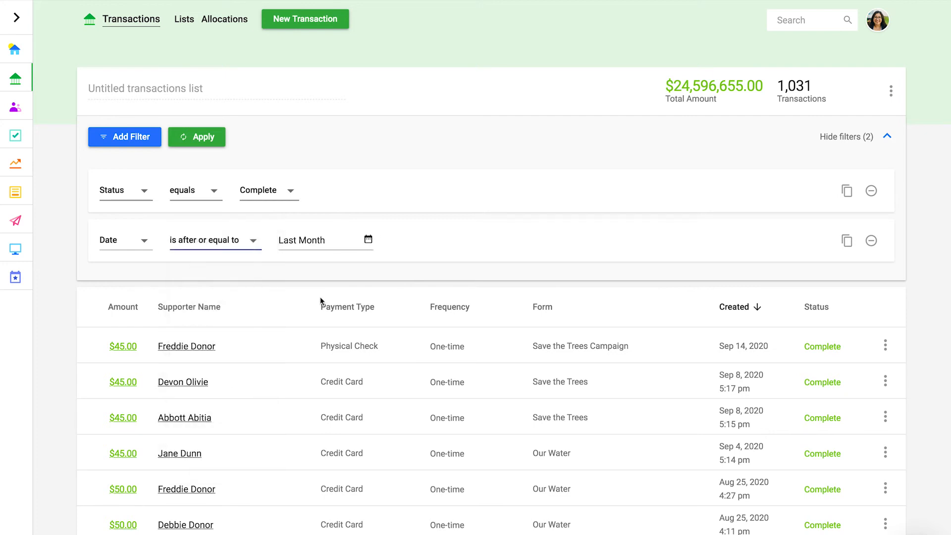
click(367, 239)
click(424, 137)
click(382, 242)
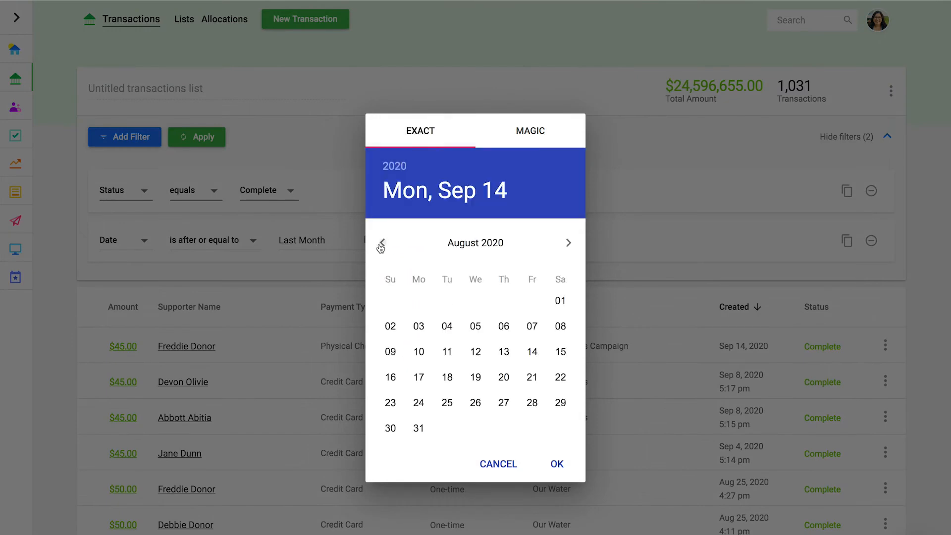
click(382, 242)
click(382, 242)
click(383, 242)
click(382, 242)
click(382, 242)
click(391, 300)
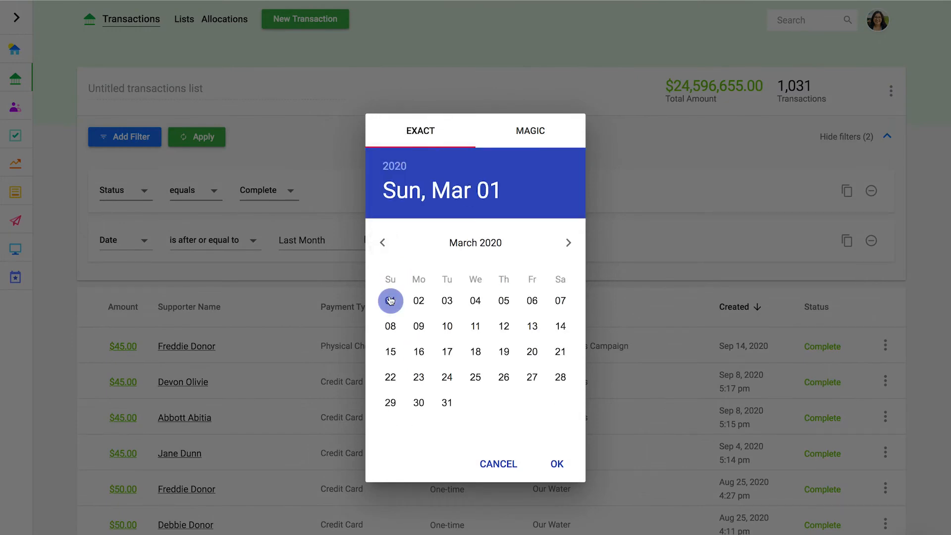
click(557, 464)
Add a second Date filter for is before Aug 31, 2020, and apply the filters to the transactions list
click(125, 136)
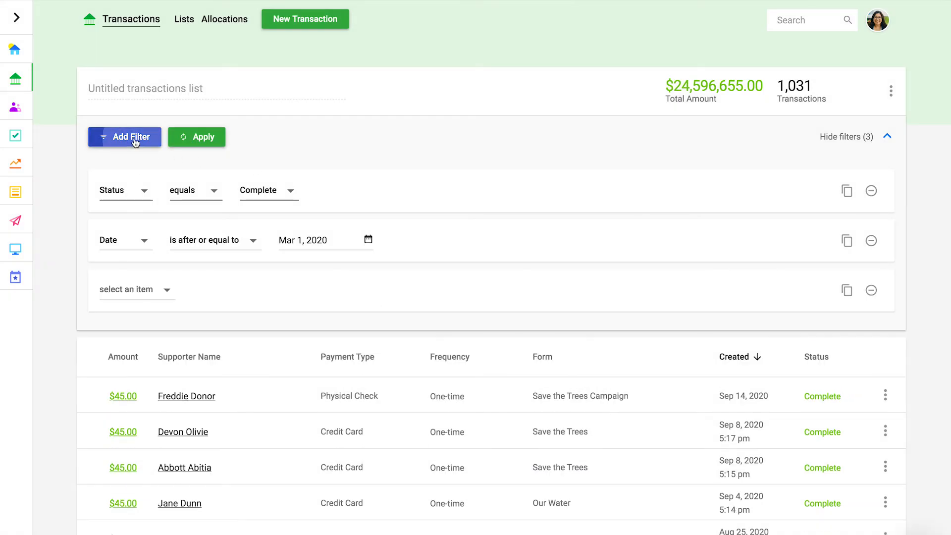
click(132, 291)
click(124, 429)
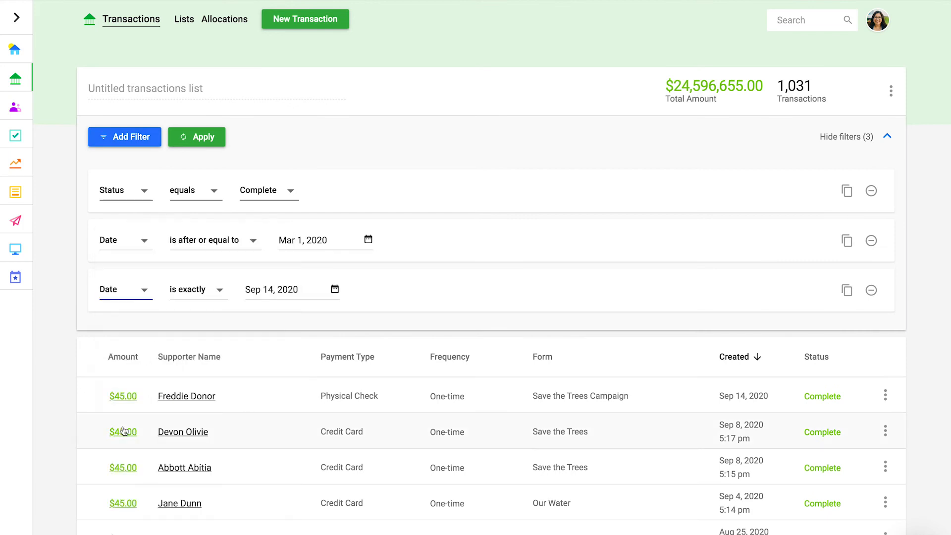
click(227, 292)
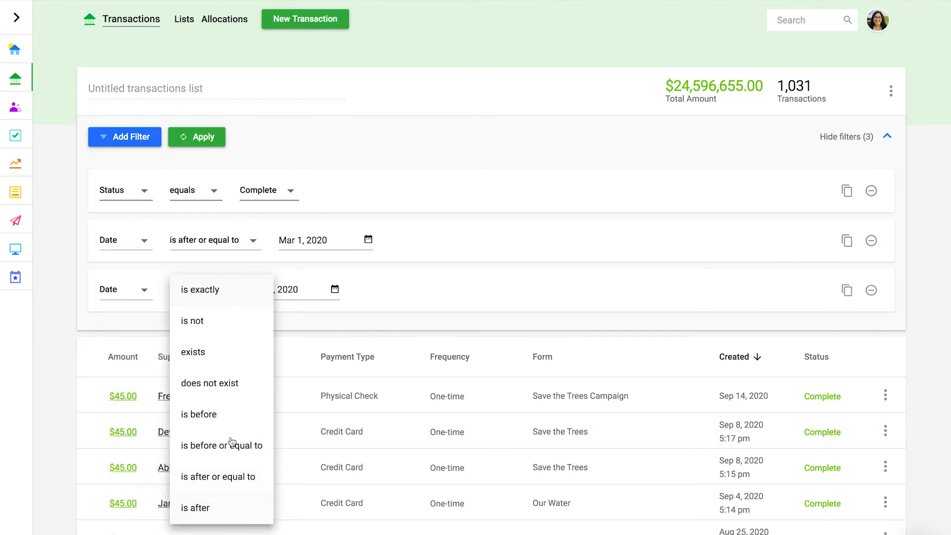
click(221, 415)
click(305, 291)
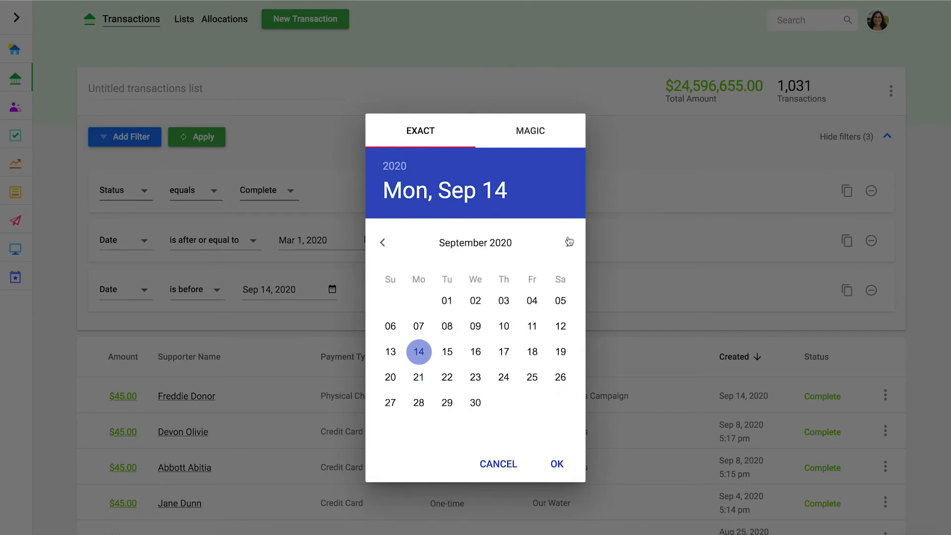
click(382, 243)
click(419, 429)
click(556, 463)
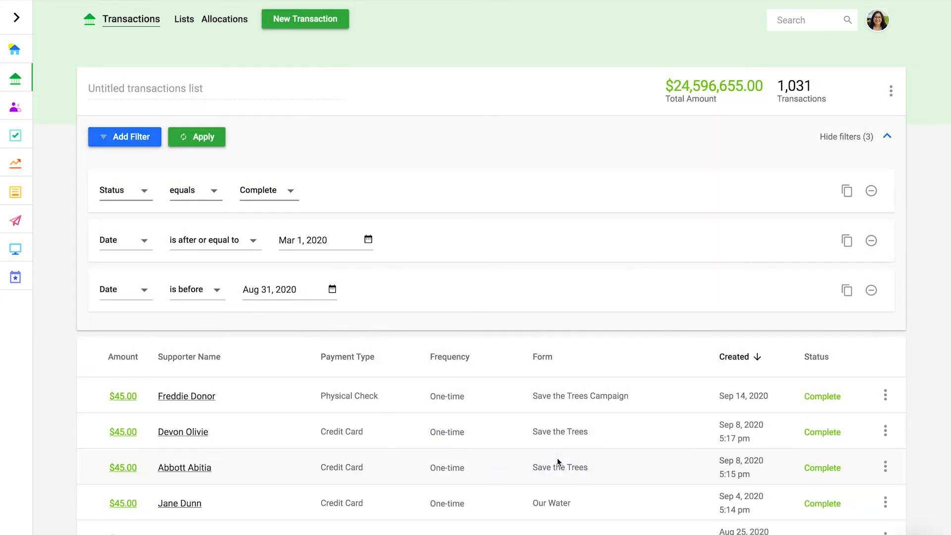
click(215, 144)
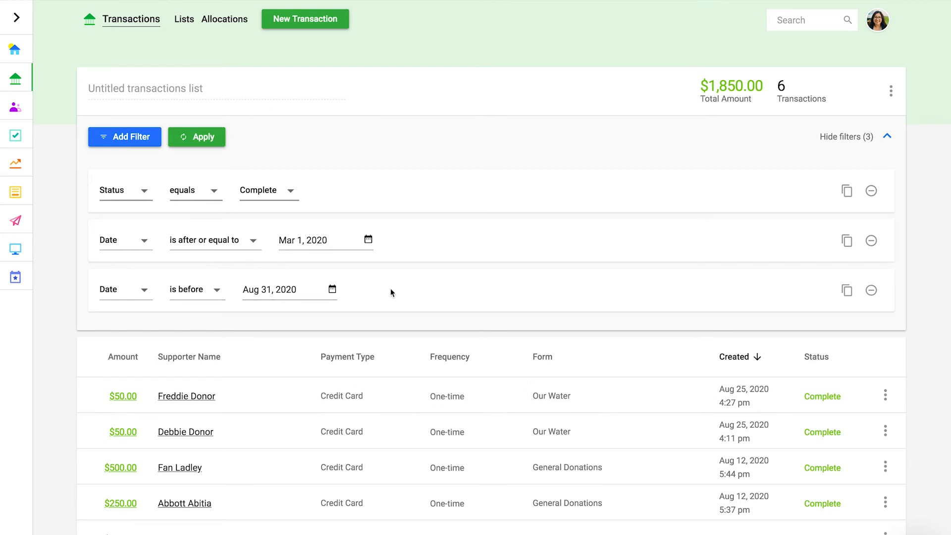
Name the filtered transactions list "March through Aug 2020" and save it
click(894, 90)
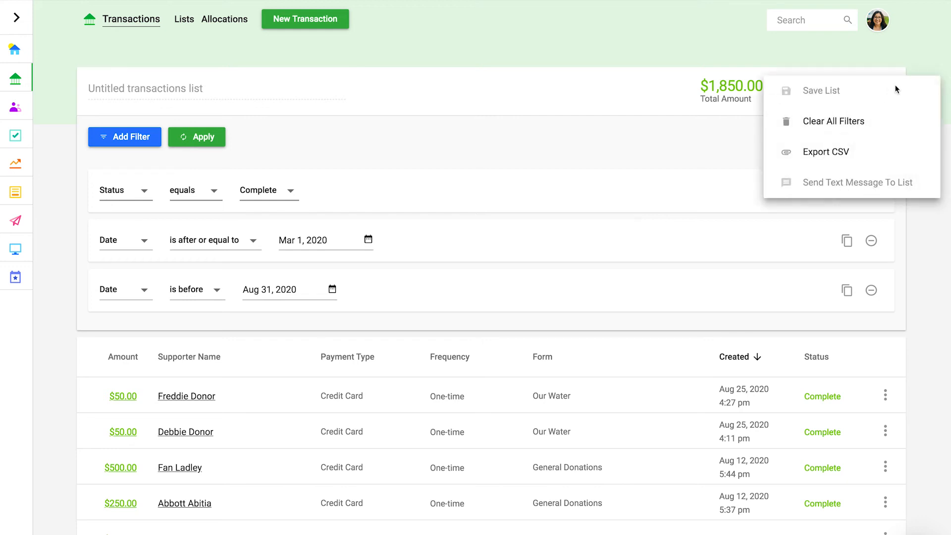
click(654, 149)
click(195, 81)
text(March through Aug 2020)
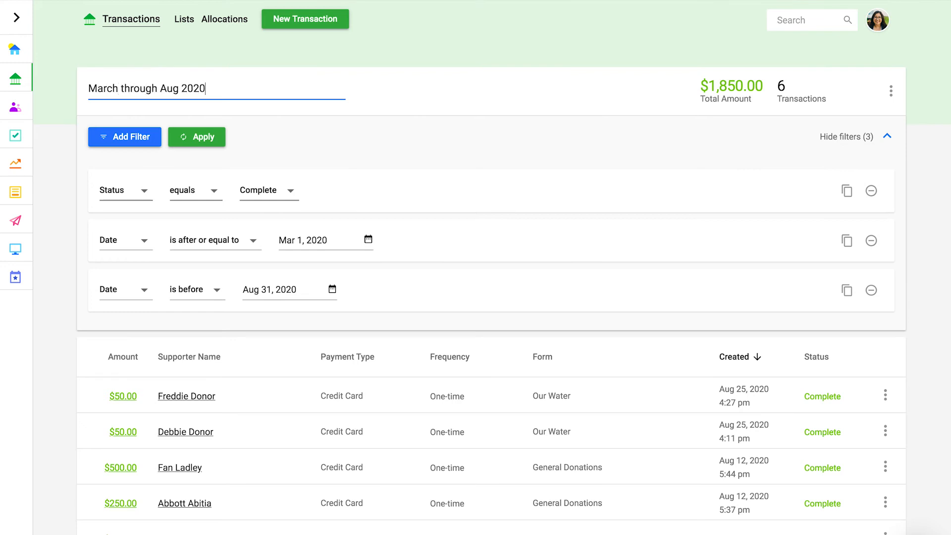
click(890, 91)
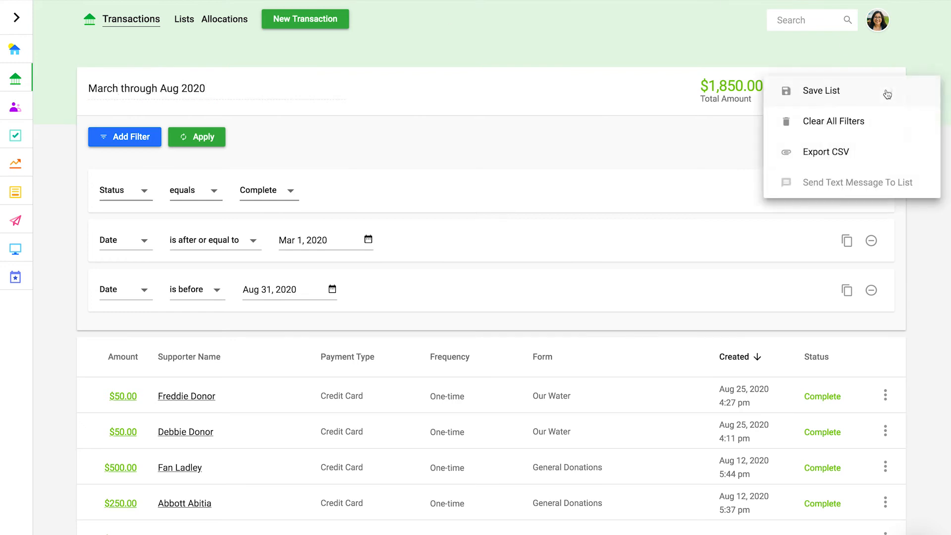
click(858, 95)
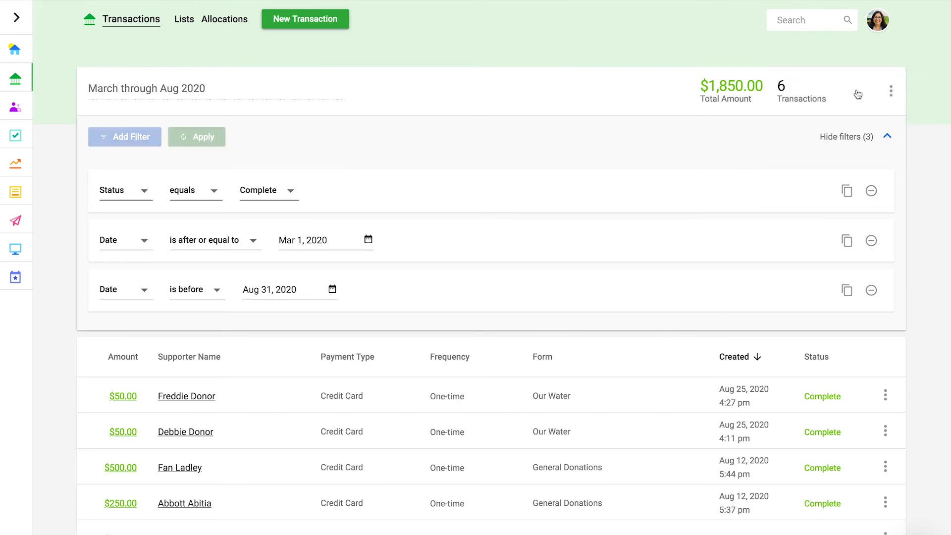
Look at the list's CSV export option without exporting, and open the saved transaction lists
click(891, 94)
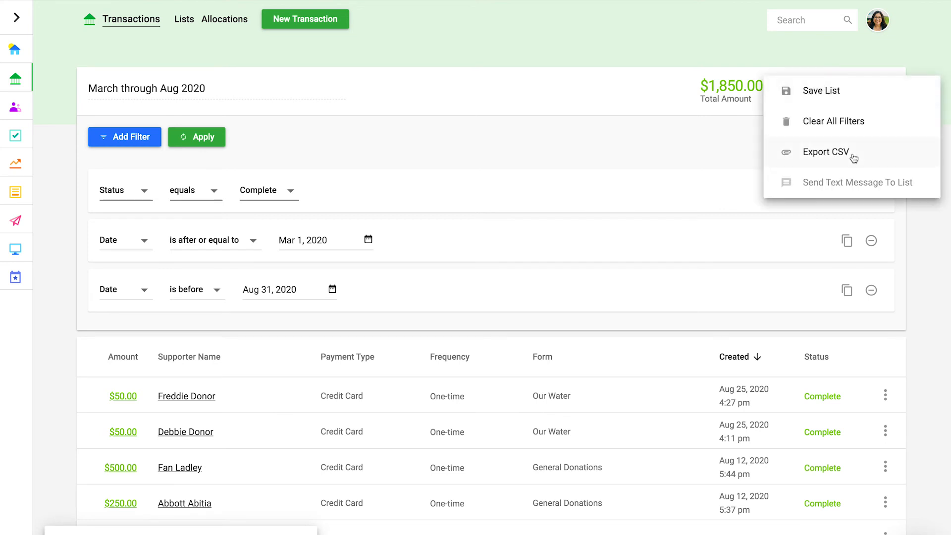
click(664, 151)
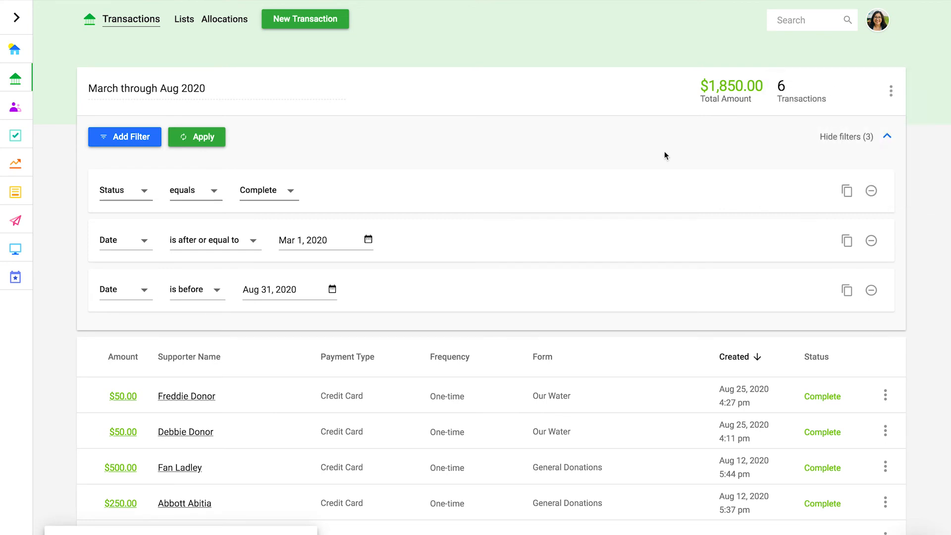
click(188, 24)
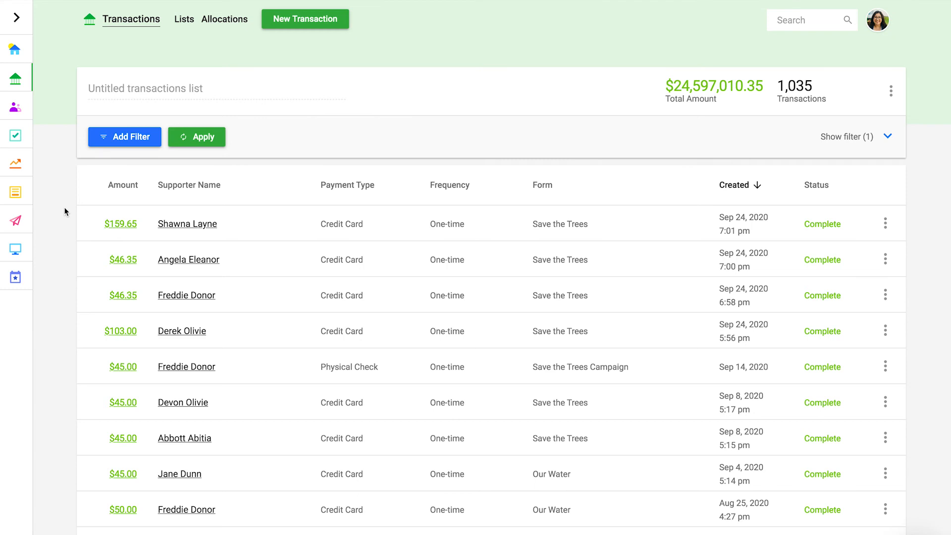
Open the $46.35 Save the Trees transaction from Sep 24, 2020 and review its details and general information, including the optional items and questions
click(121, 296)
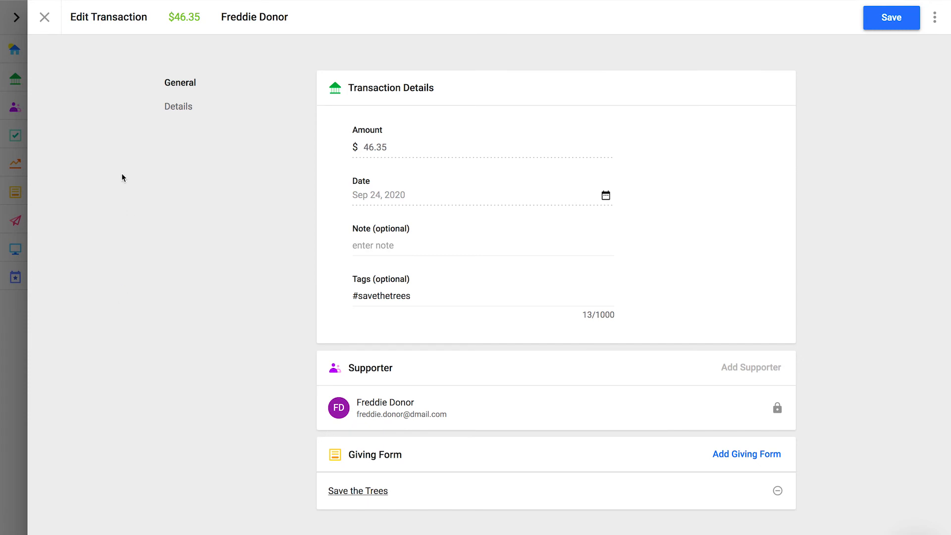
click(171, 110)
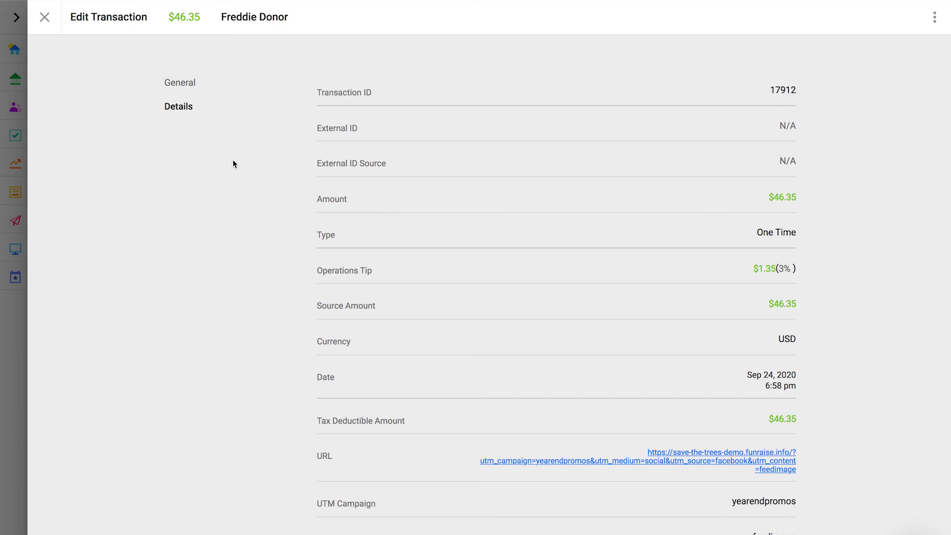
click(180, 85)
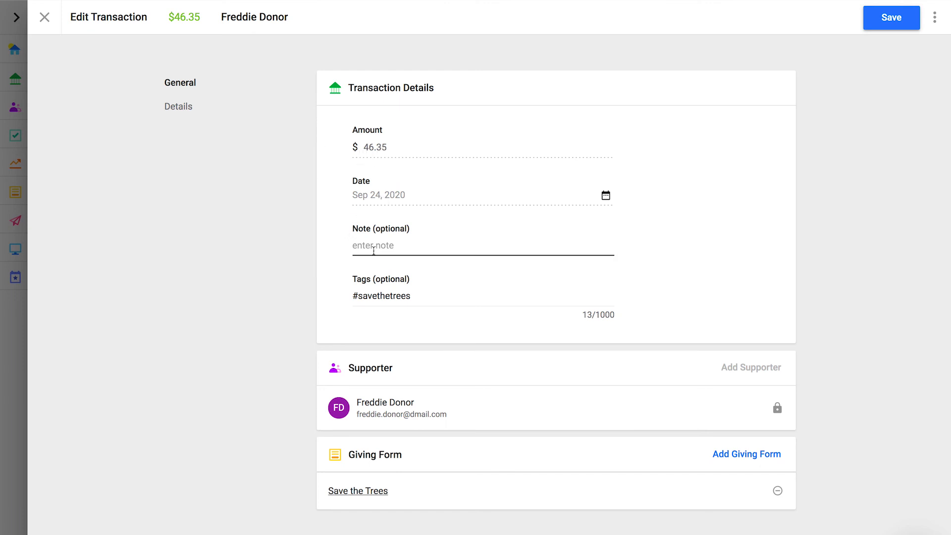
scroll(329, 261, down, 3)
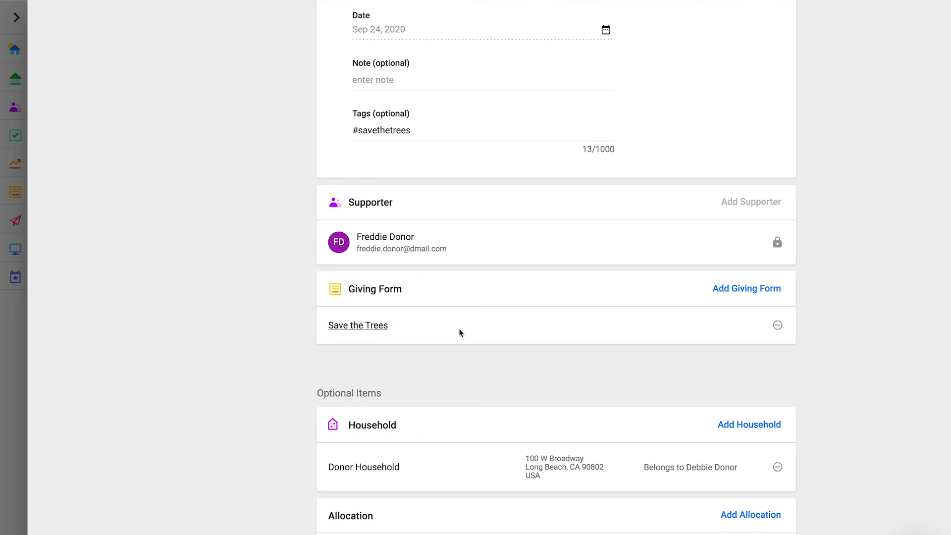
scroll(529, 332, down, 6)
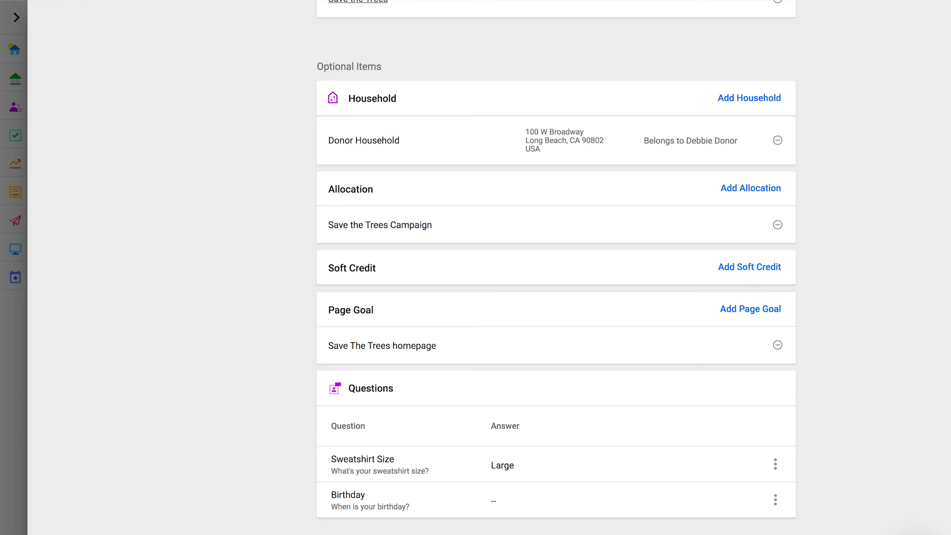
scroll(212, 428, up, 10)
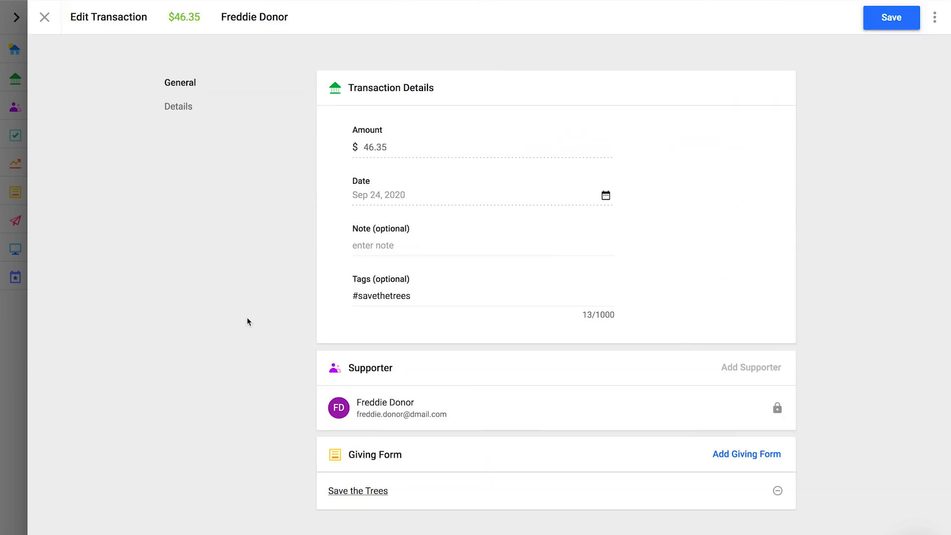
Open the transaction's full details and examine its status and gateway response
click(185, 113)
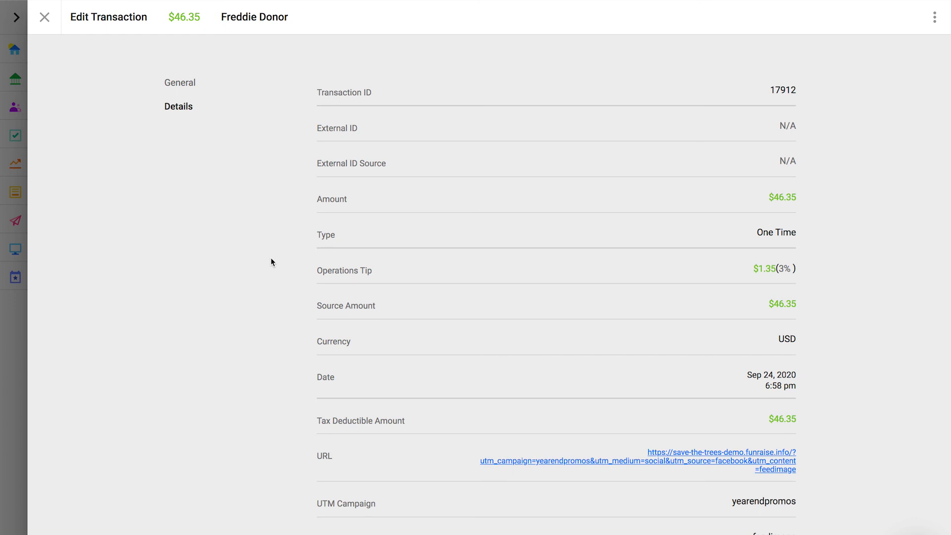
scroll(271, 262, down, 7)
scroll(271, 262, down, 2)
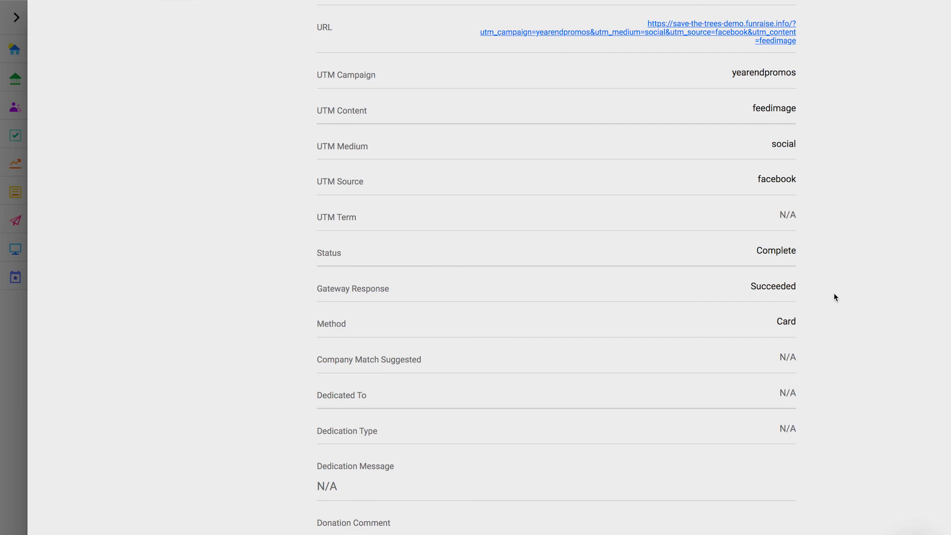
drag(802, 284, 312, 250)
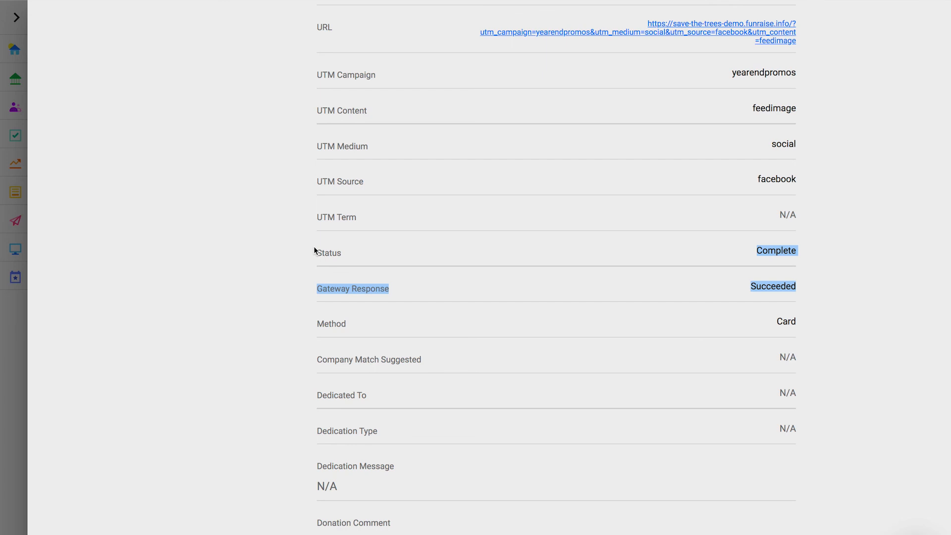
click(299, 290)
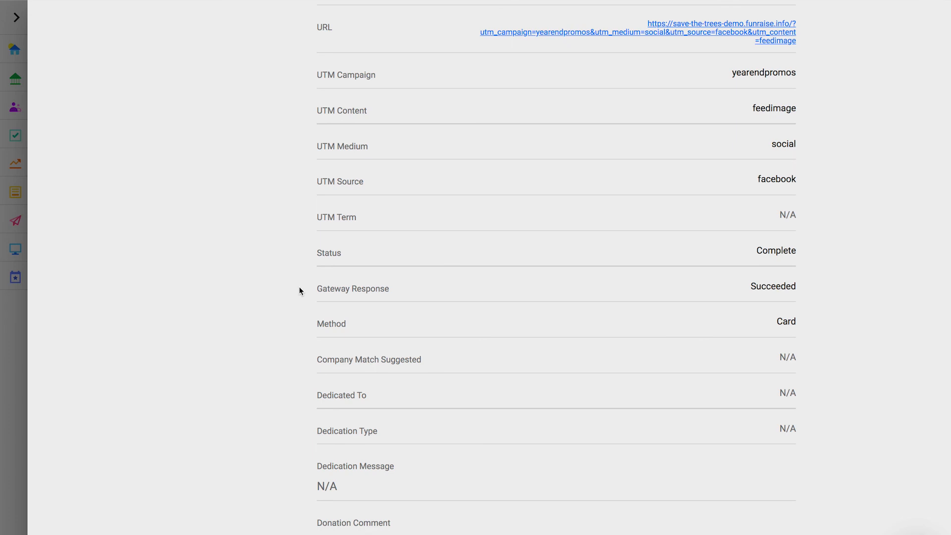
Examine the transaction's UTM fields, from UTM Campaign through UTM Term
scroll(299, 290, up, 3)
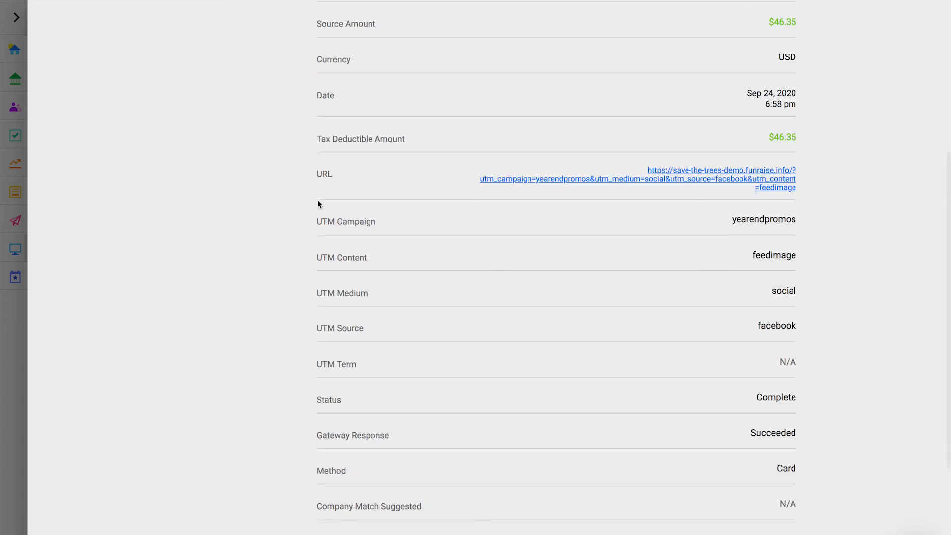
drag(316, 220, 313, 370)
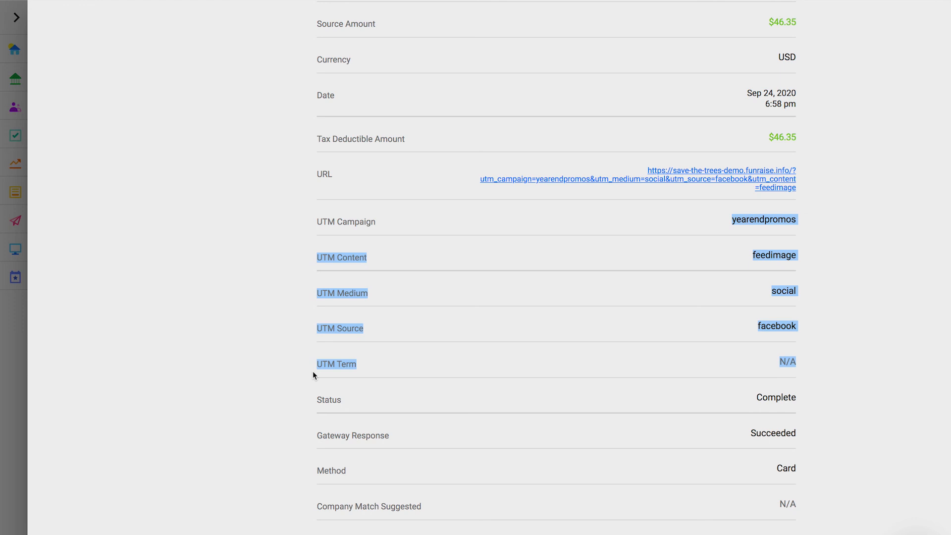
click(267, 346)
scroll(267, 347, up, 5)
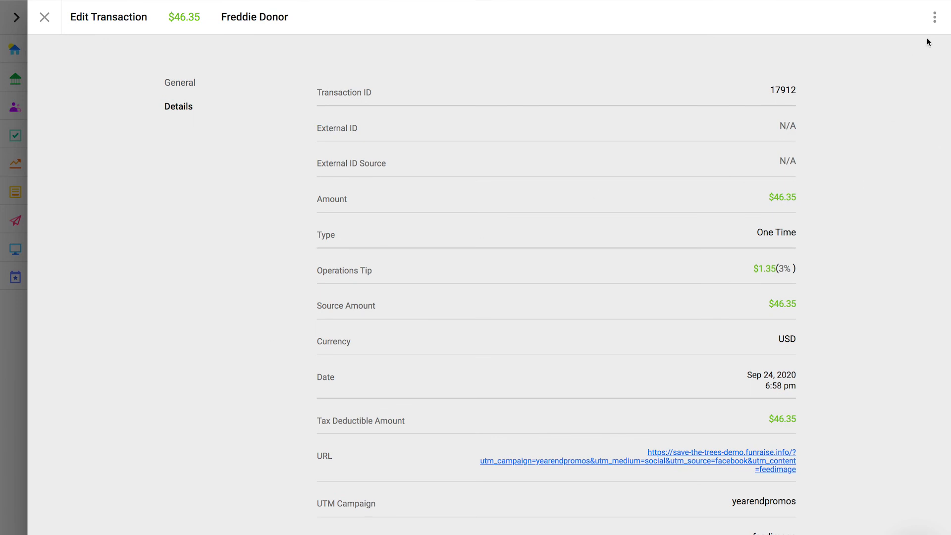
Look at the transaction's options for resending the receipt, refunding and printing without using them, and close the transaction
click(934, 22)
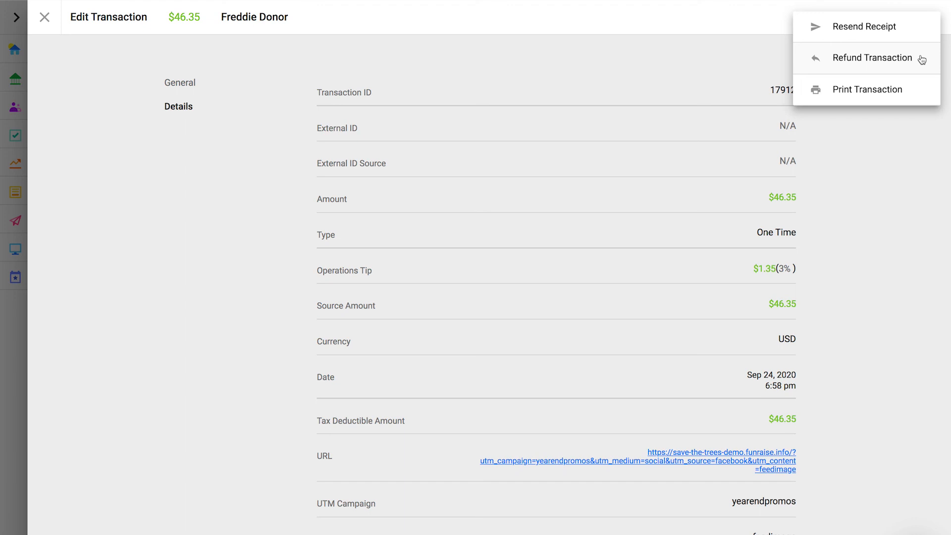
click(908, 164)
click(45, 22)
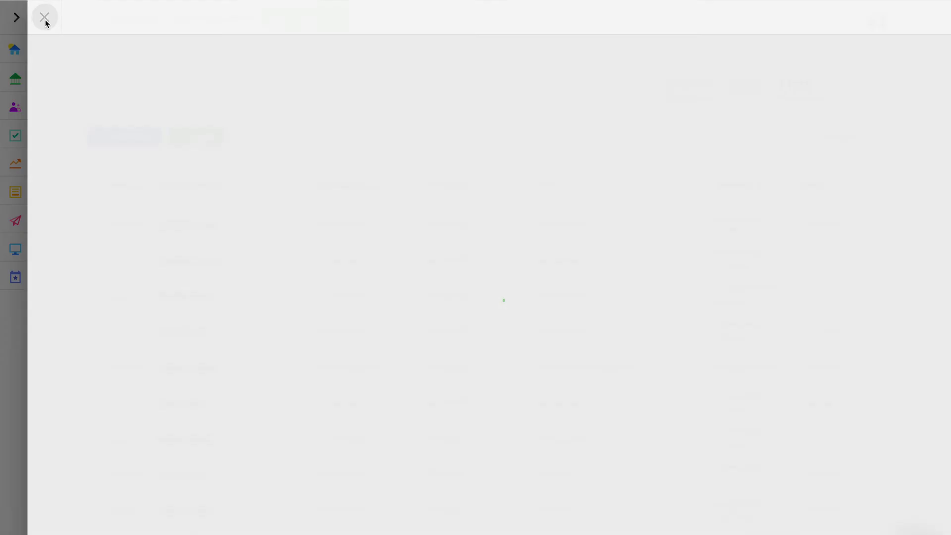